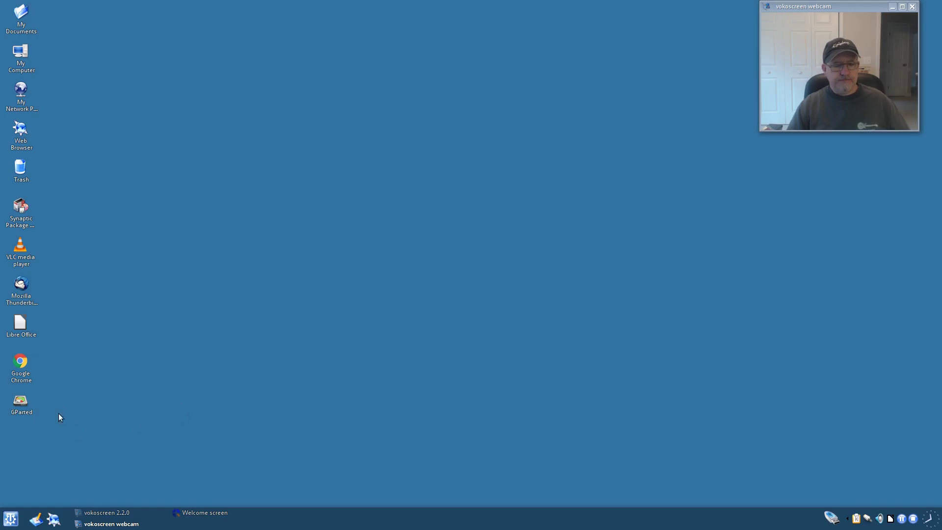
Open the K menu from the left end of the taskbar
click(10, 519)
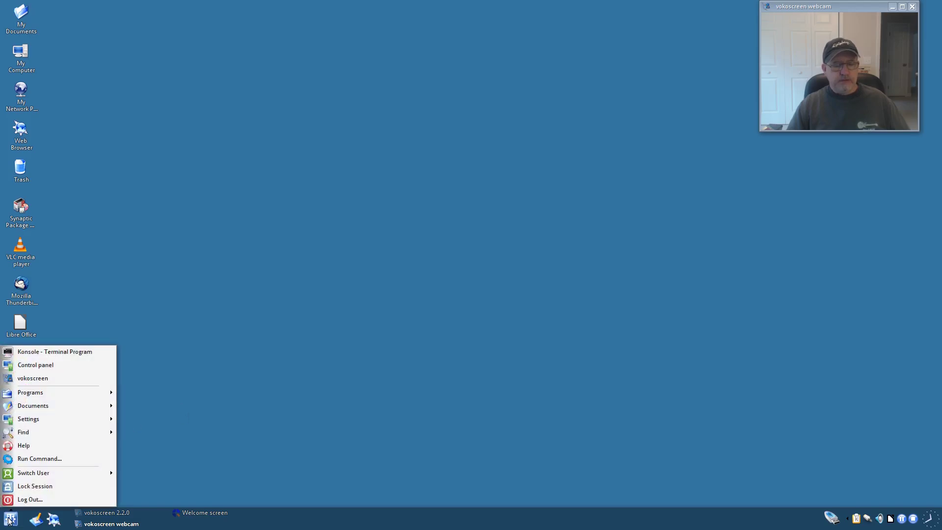
Launch vokoscreen from the K menu
click(31, 379)
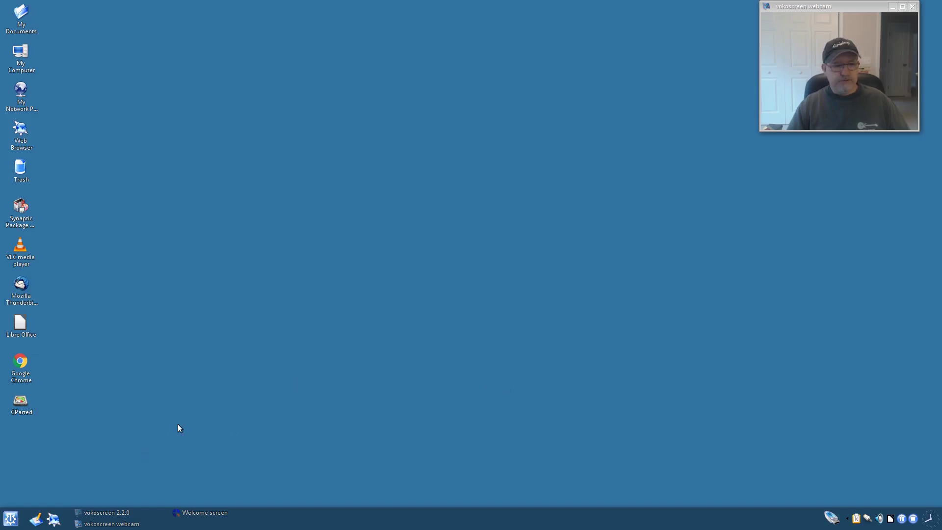
click(20, 57)
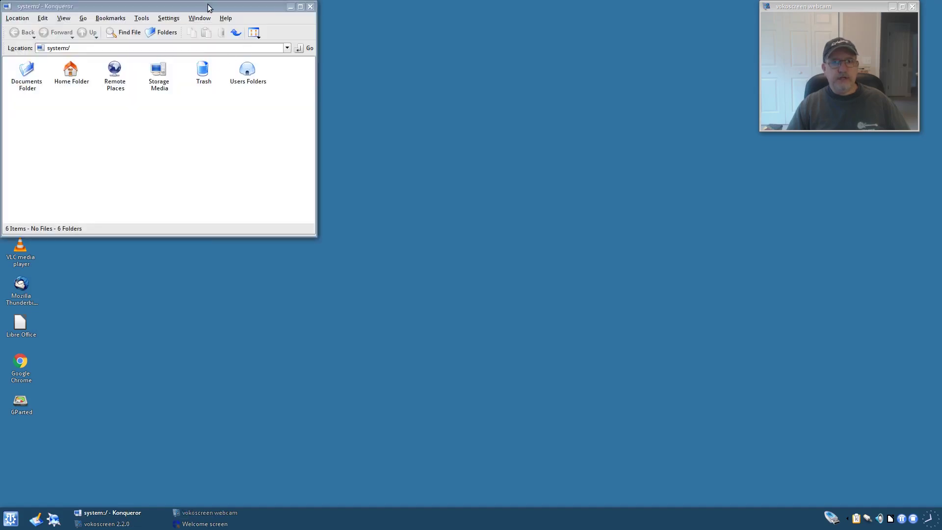
drag(257, 10, 499, 68)
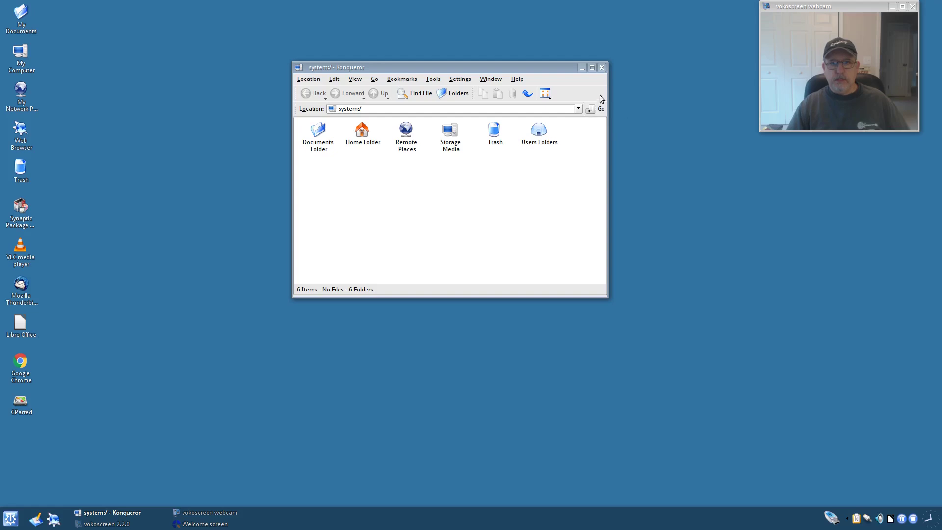
click(601, 67)
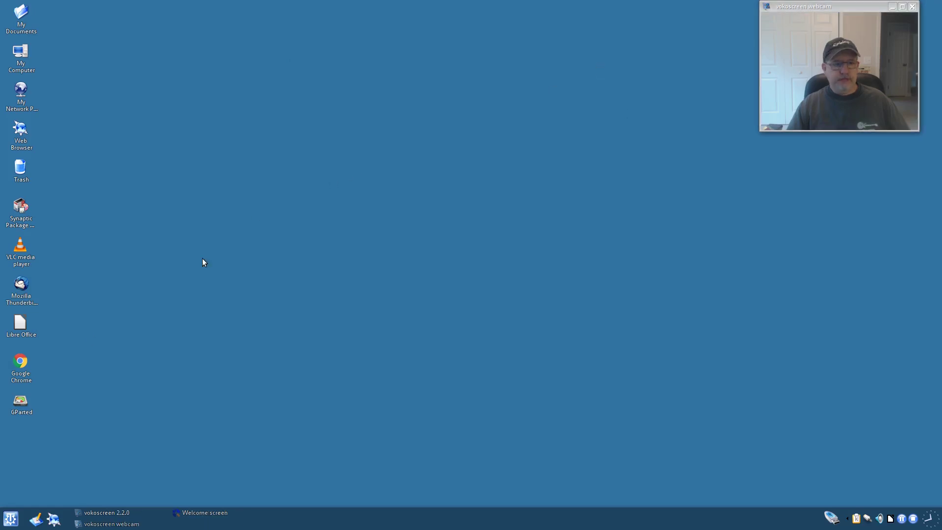
click(11, 519)
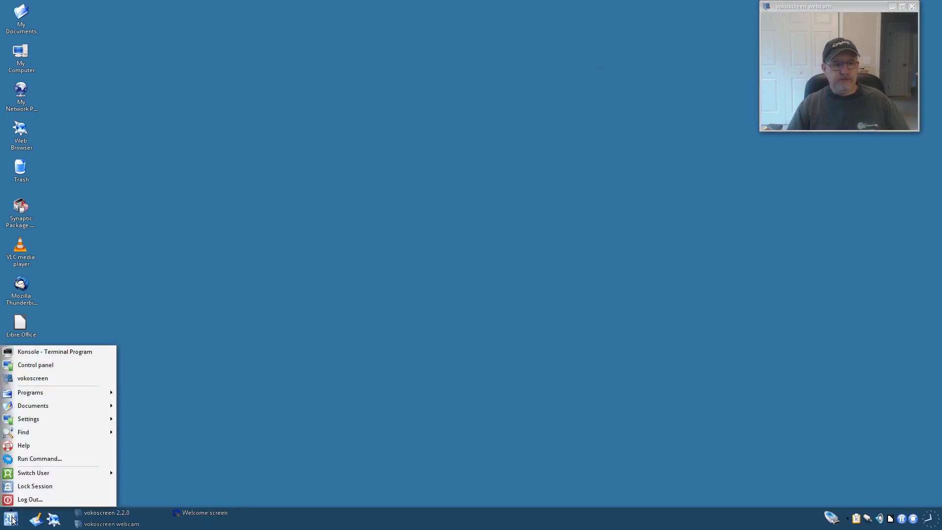
click(37, 364)
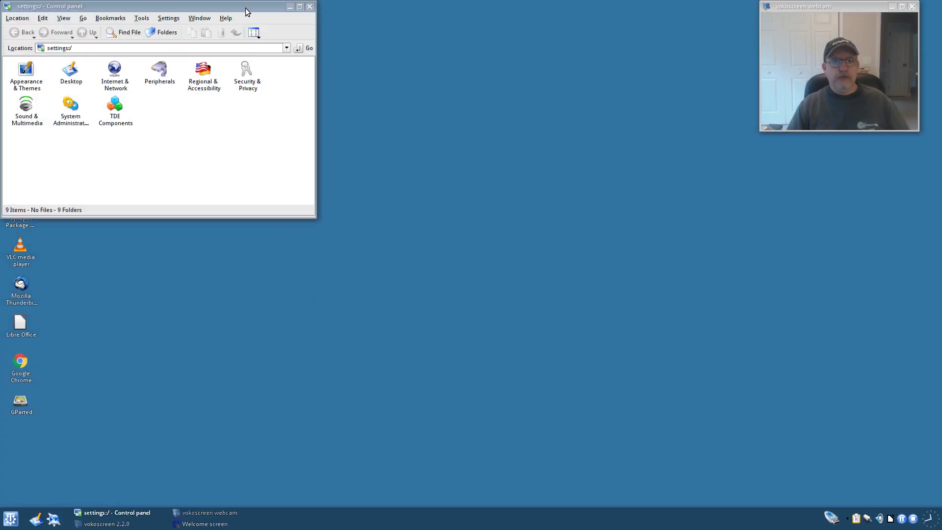
drag(245, 7, 514, 146)
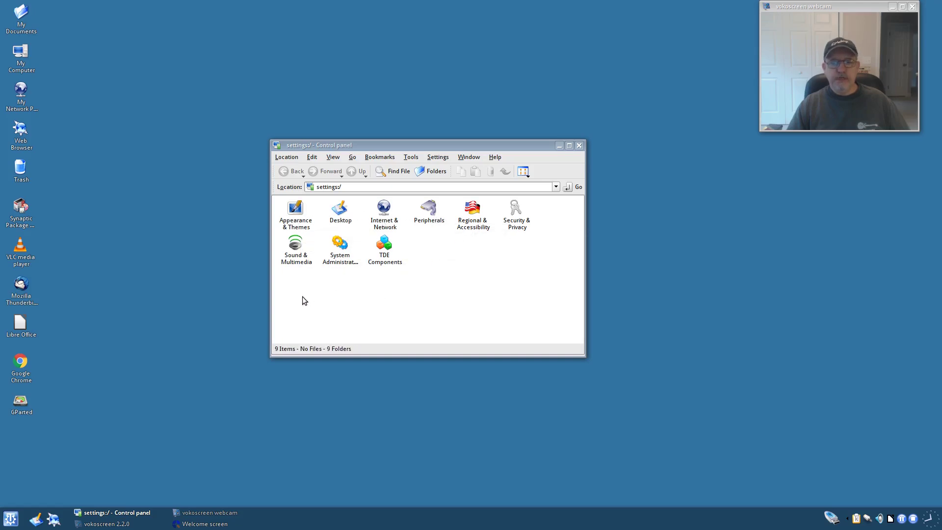
click(291, 260)
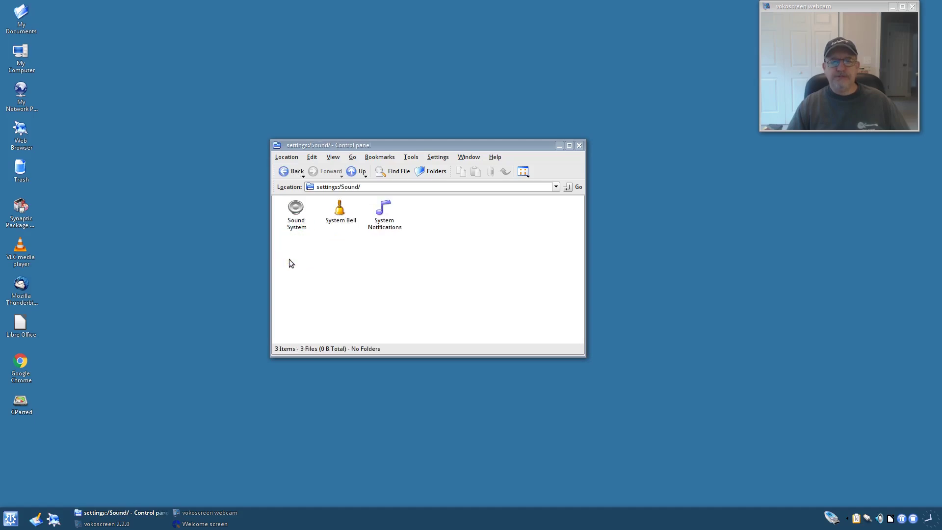
click(294, 212)
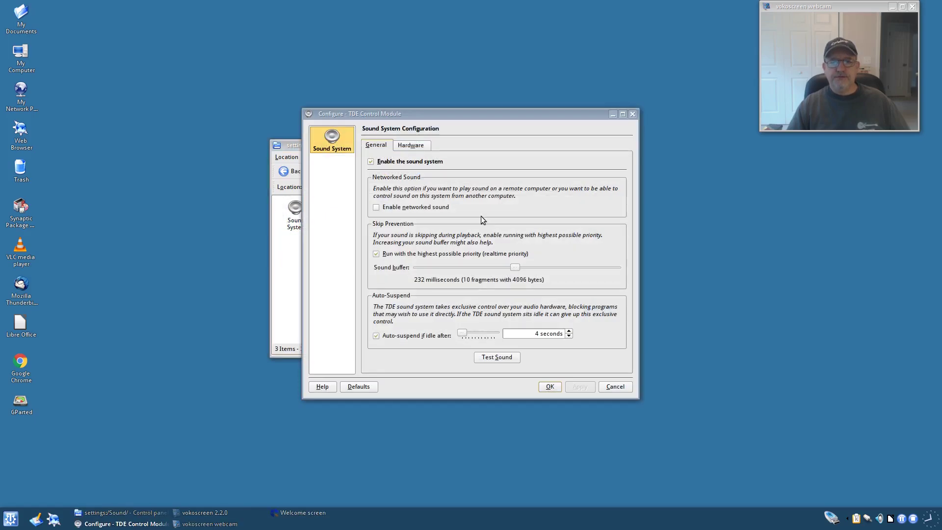
click(632, 114)
click(579, 145)
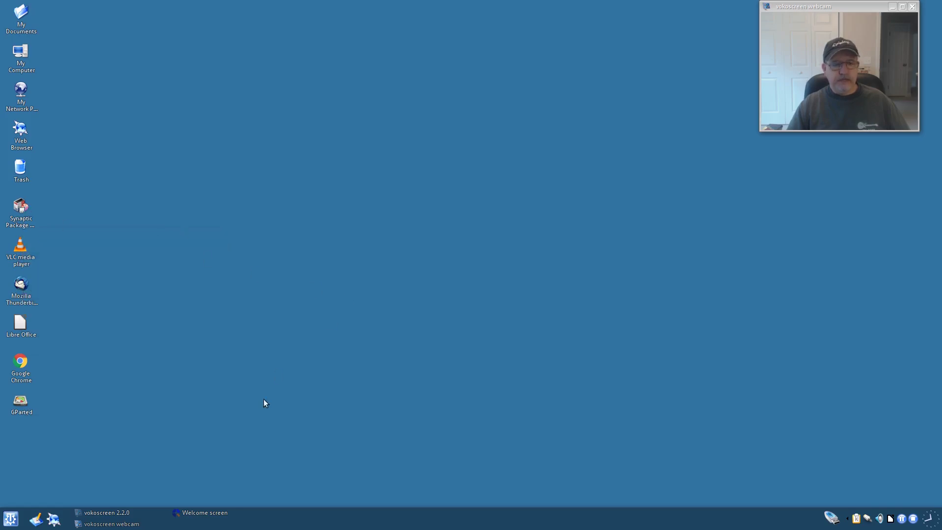
Raise the Welcome screen and compare the Desktop, Basic and Pure profiles without installing any
click(207, 511)
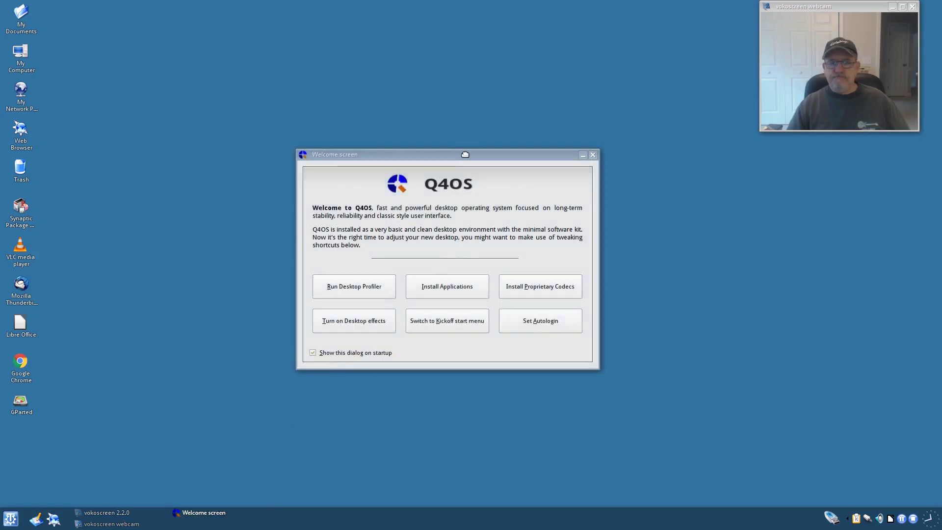
drag(465, 154, 472, 111)
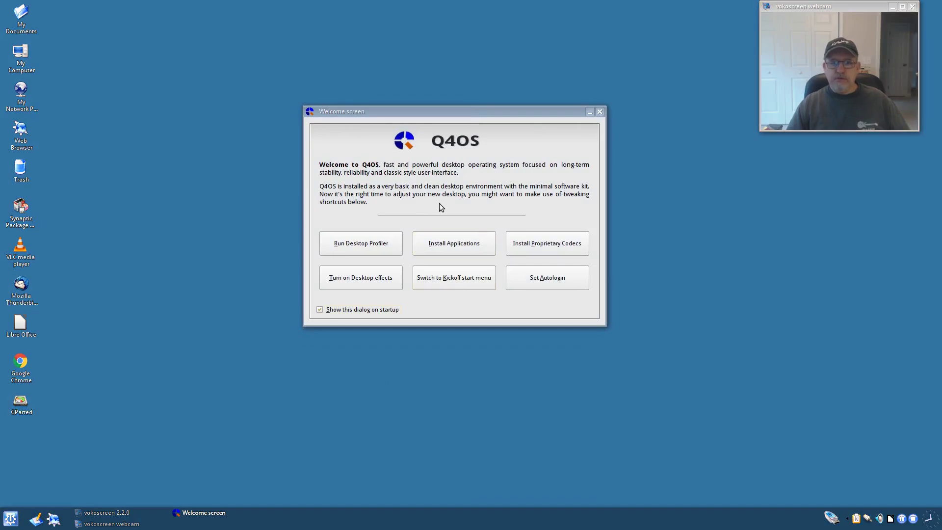
click(368, 243)
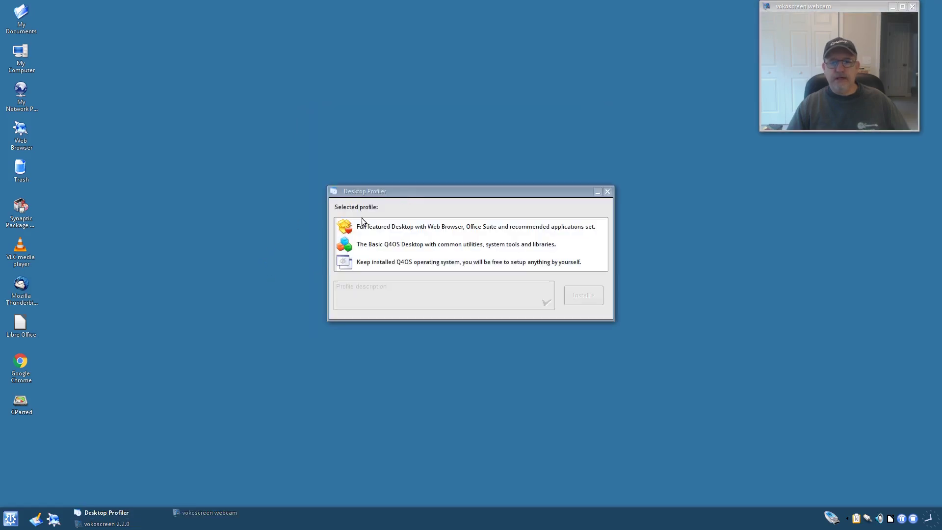
click(402, 229)
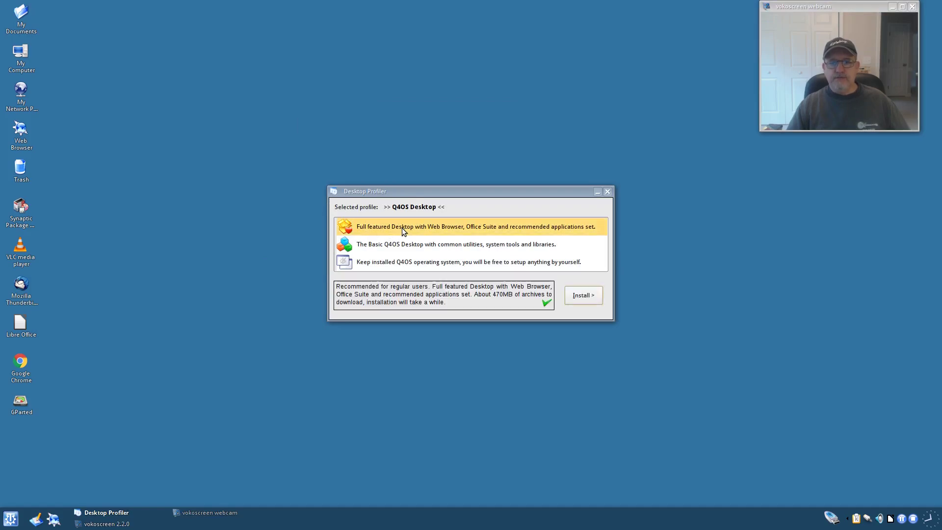
click(402, 245)
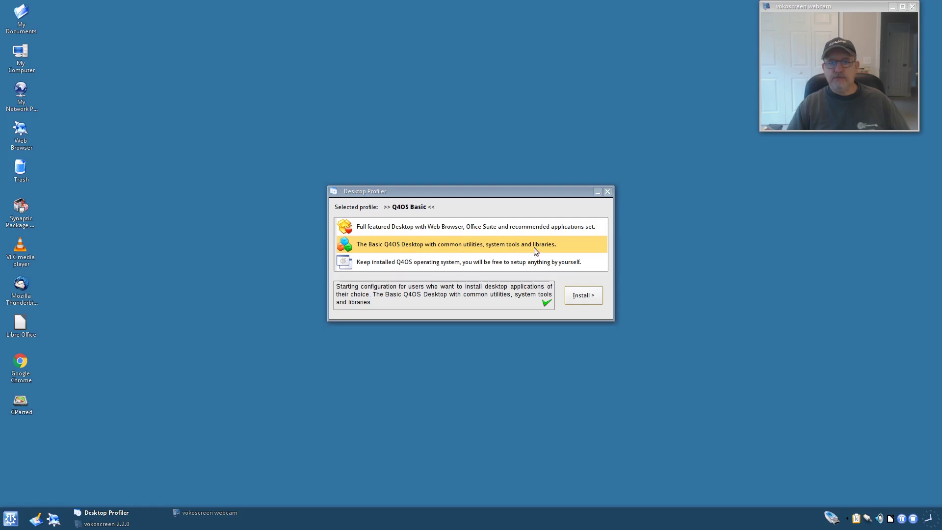
click(368, 265)
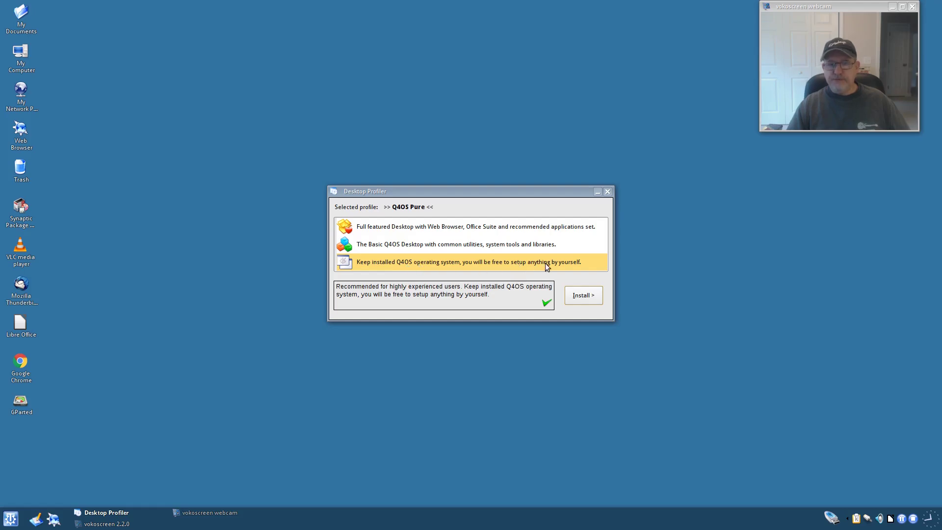
click(382, 229)
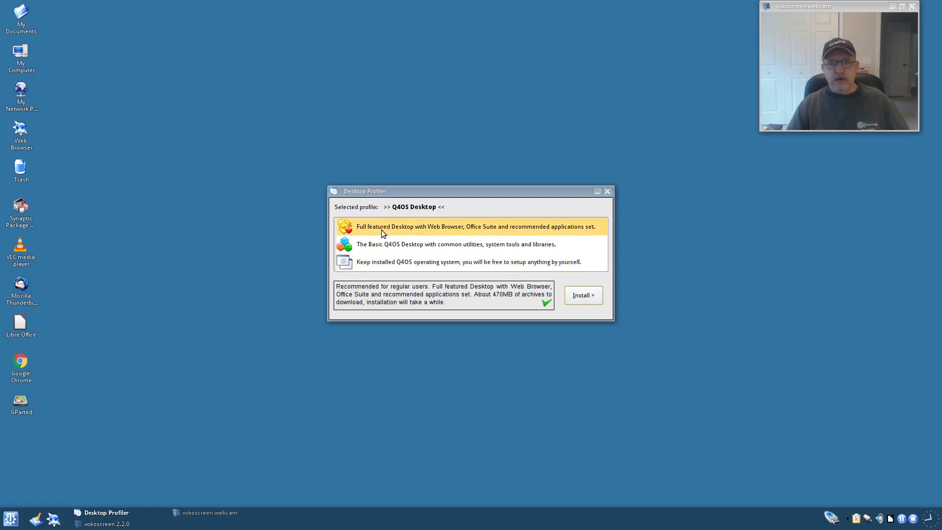
click(607, 192)
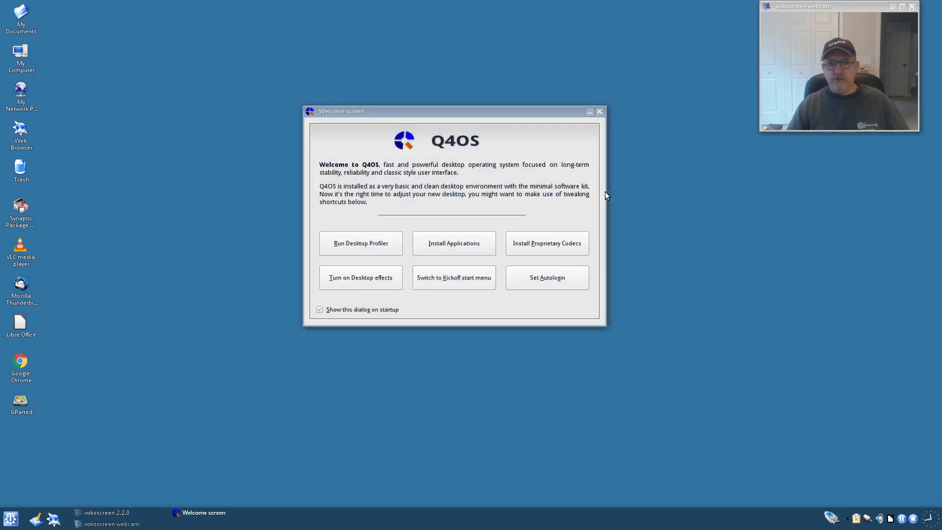
Enable automatic login, confirming with the account password
click(547, 276)
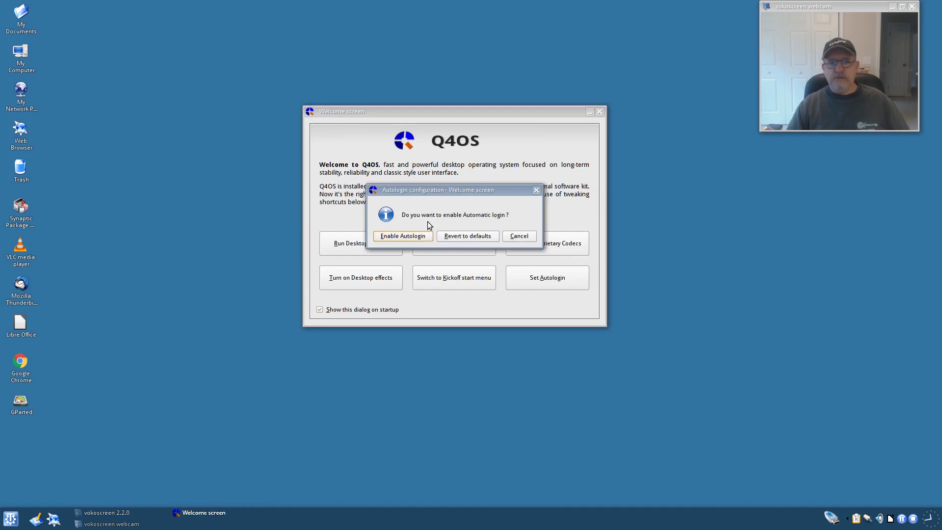
click(417, 238)
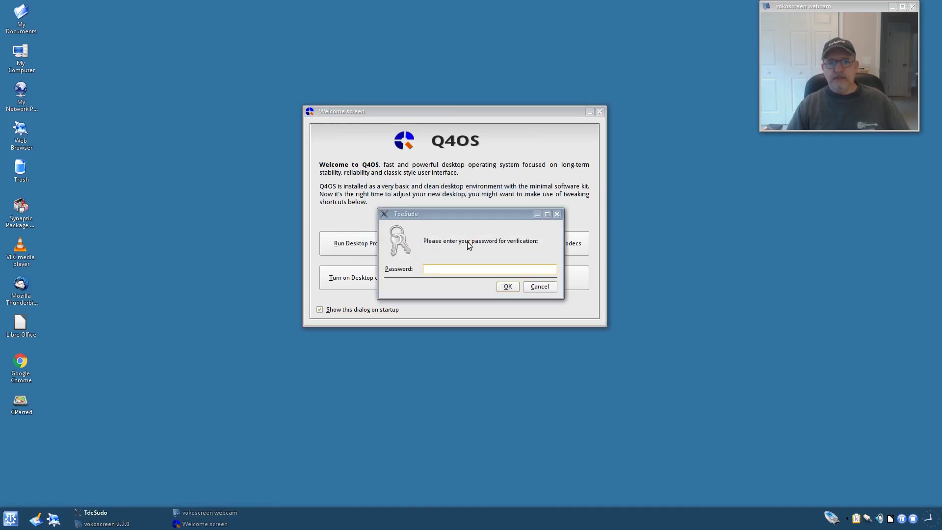
text(******)
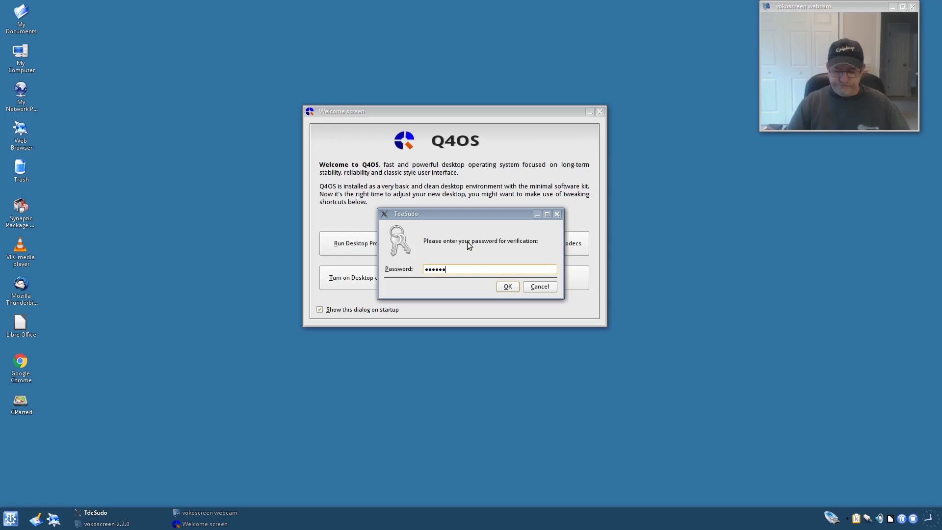
key(Return)
click(457, 242)
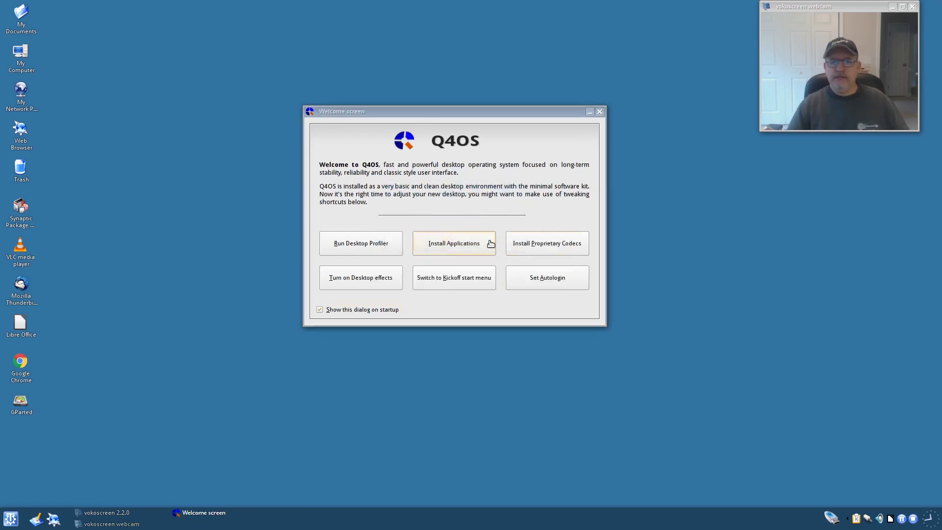
Run the proprietary codecs wizard, which reports codecs already installed, and cancel it
click(534, 244)
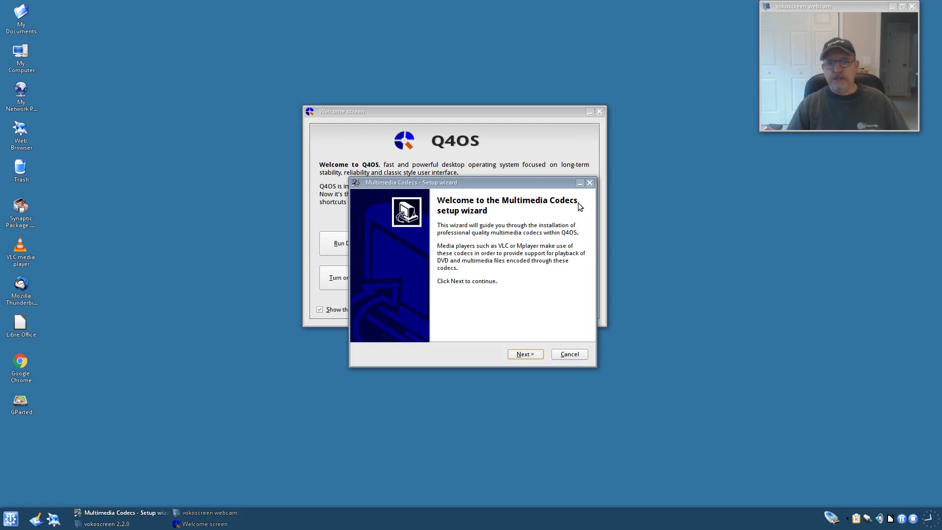
click(525, 354)
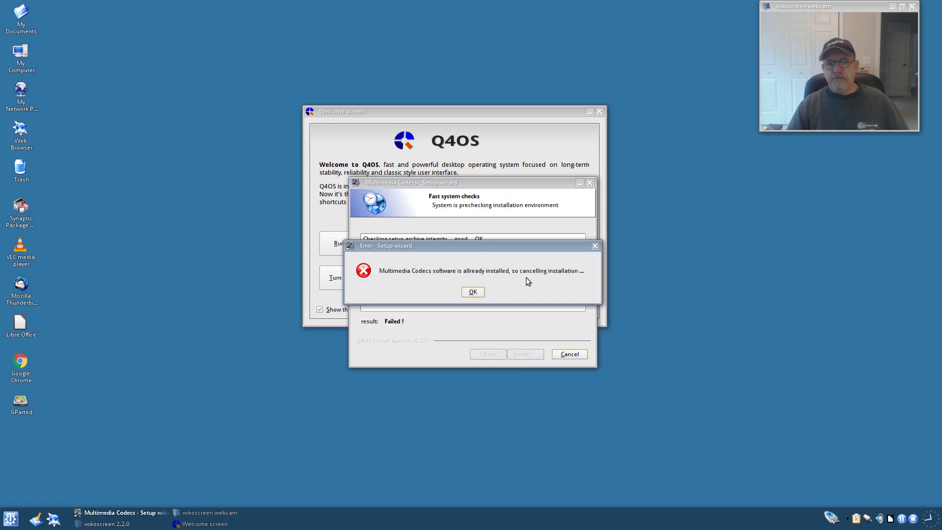
click(473, 292)
click(583, 356)
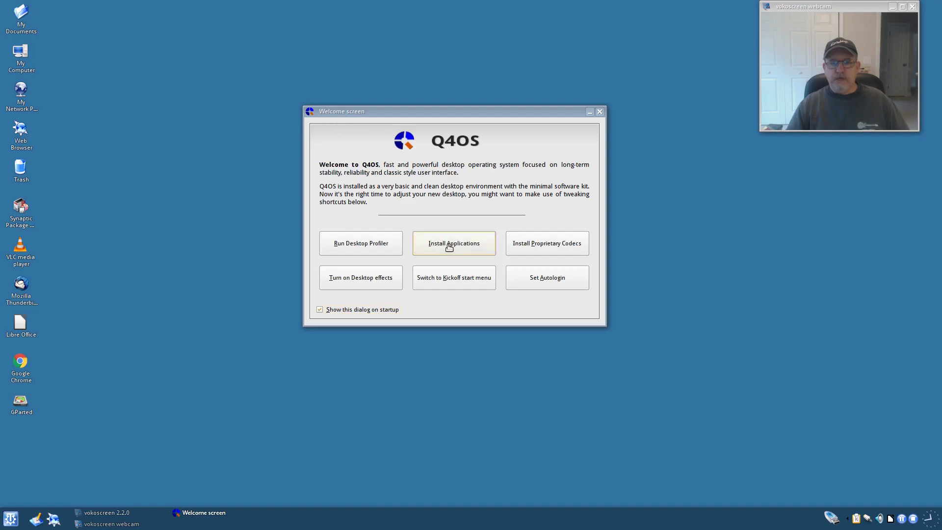
Open Install Applications in an enlarged Software Centre window and scroll the rated application list
click(449, 247)
drag(688, 140, 272, 76)
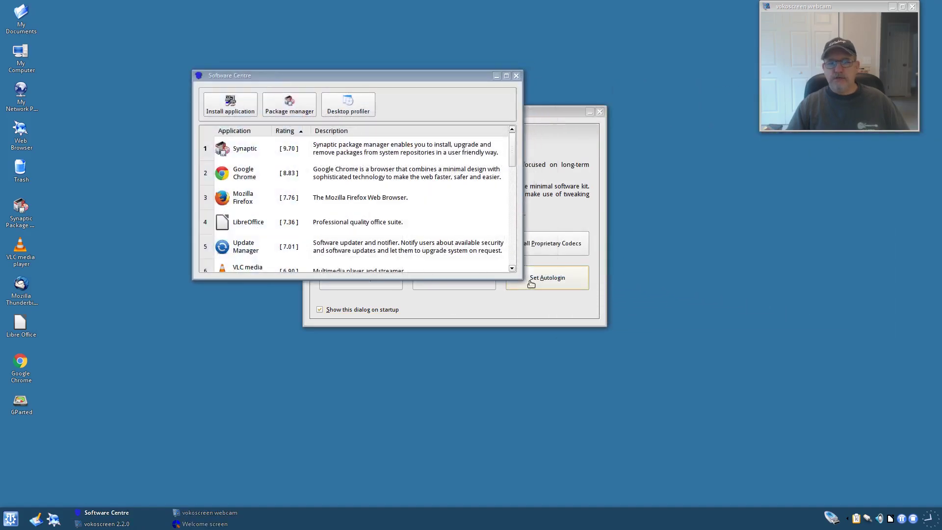
drag(523, 279, 653, 488)
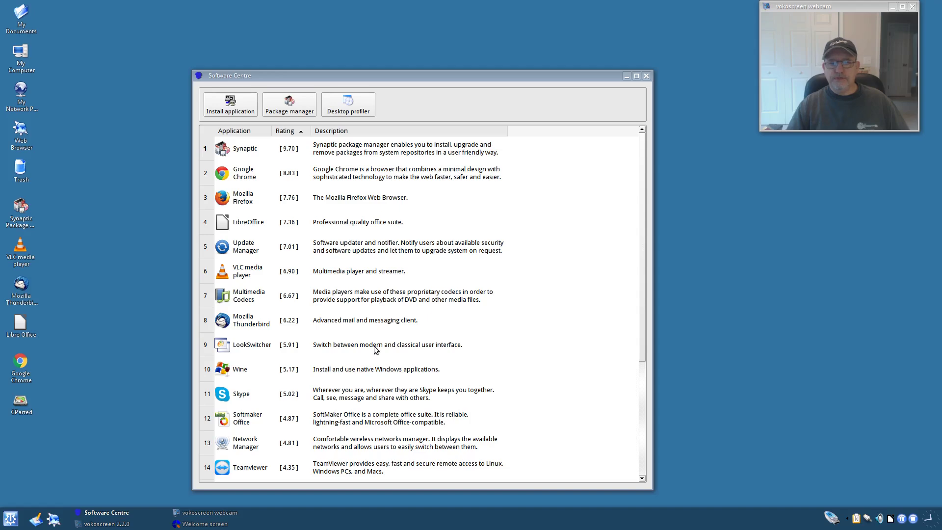
scroll(375, 349, down, 3)
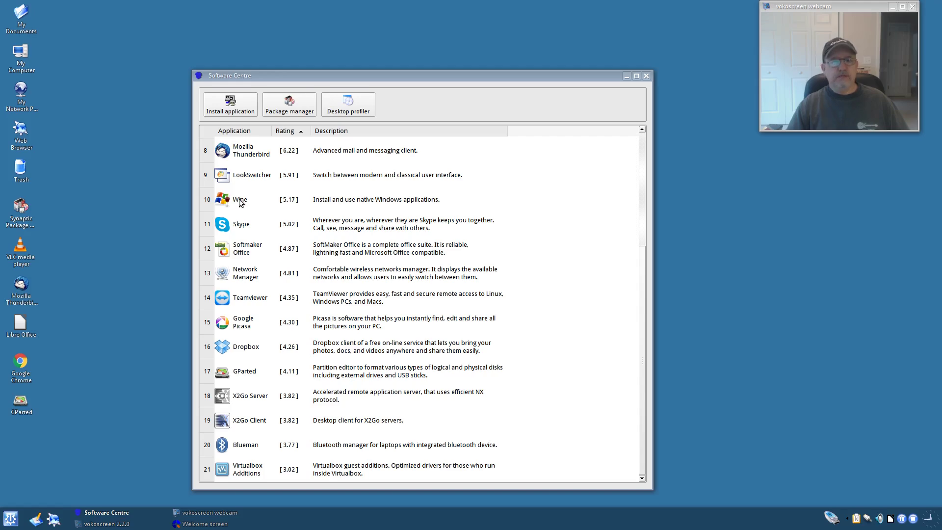
scroll(241, 204, up, 3)
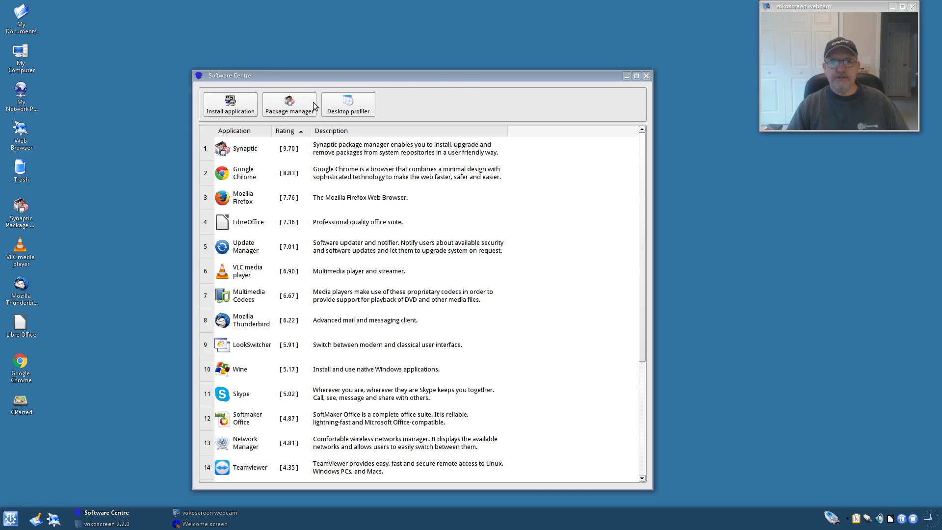
Open Synaptic and view every configured source in an enlarged Repositories dialog
click(286, 105)
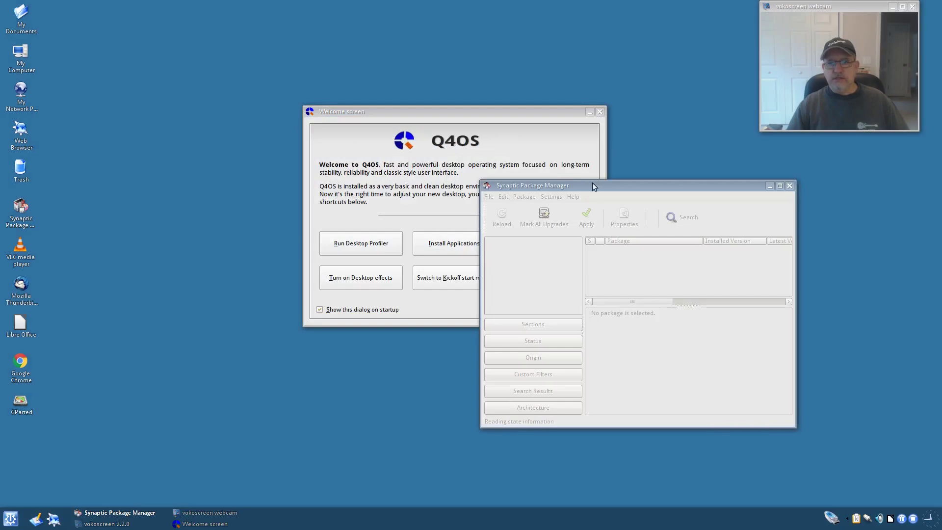
drag(606, 187, 394, 128)
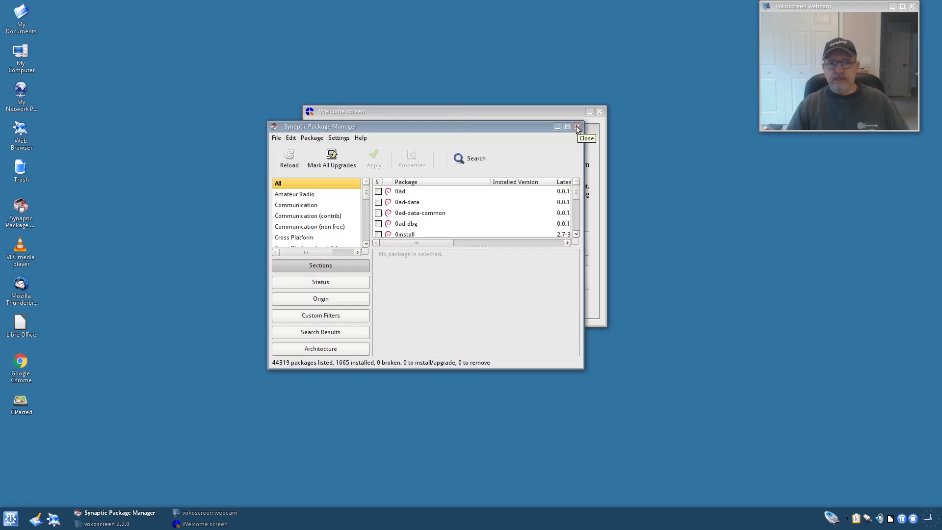
click(339, 138)
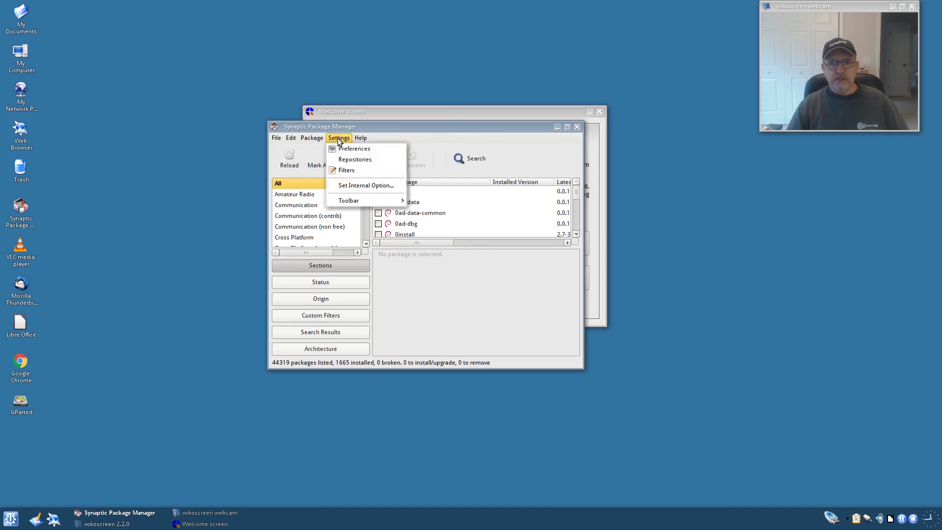
click(355, 161)
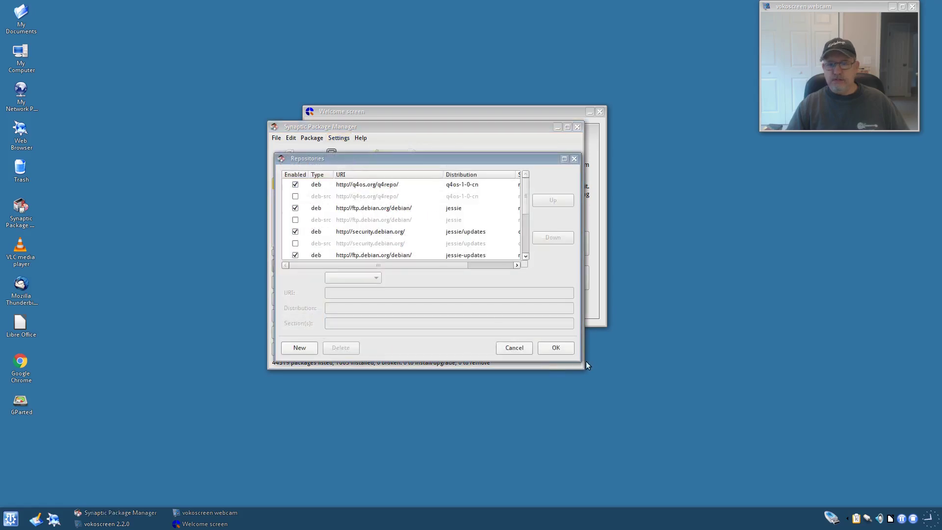
drag(581, 362, 791, 447)
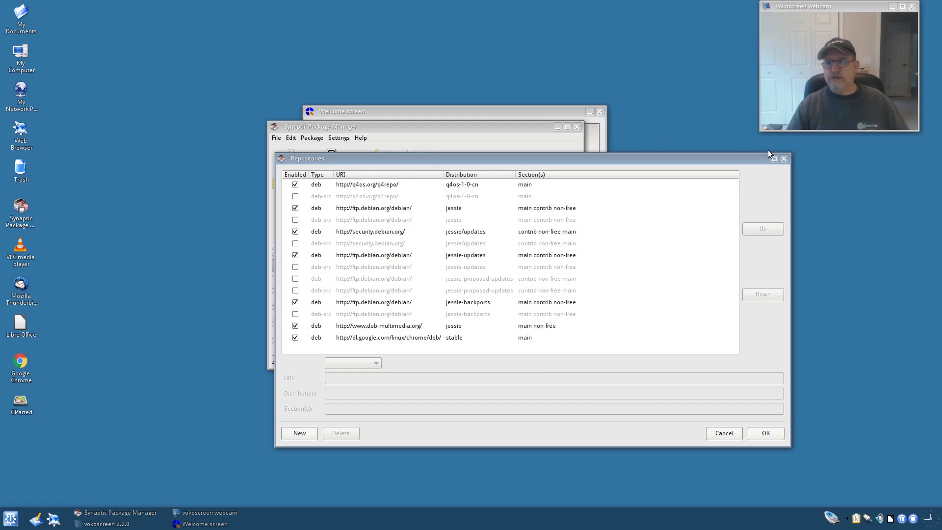
click(783, 160)
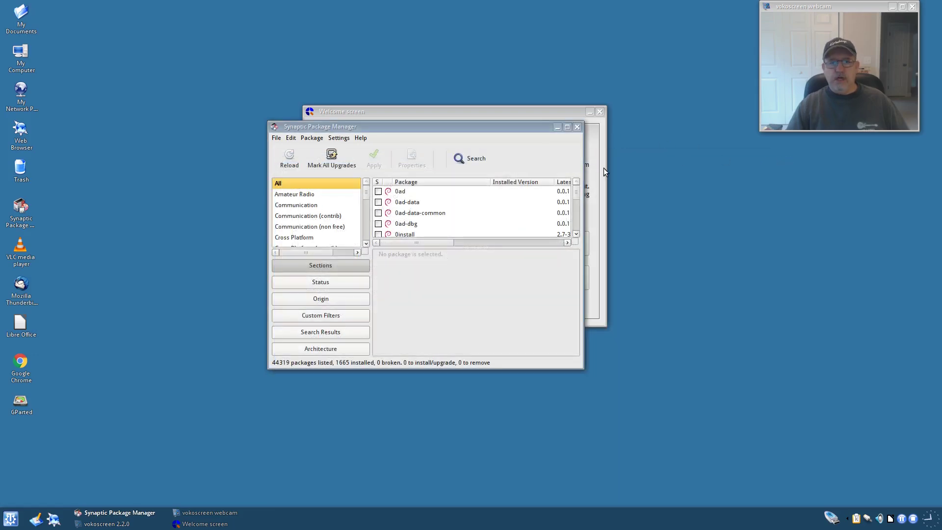
Close Synaptic and the Software Centre, moving the Welcome screen up and left
click(577, 127)
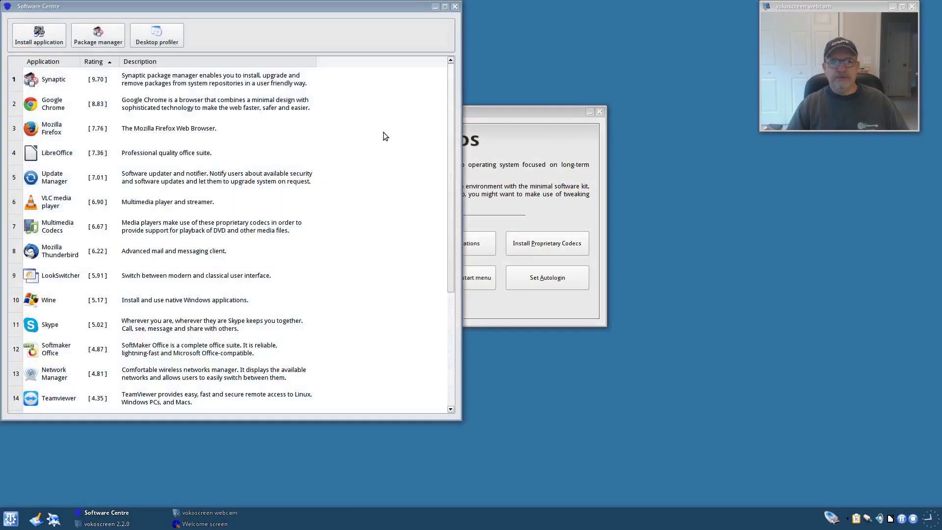
click(455, 6)
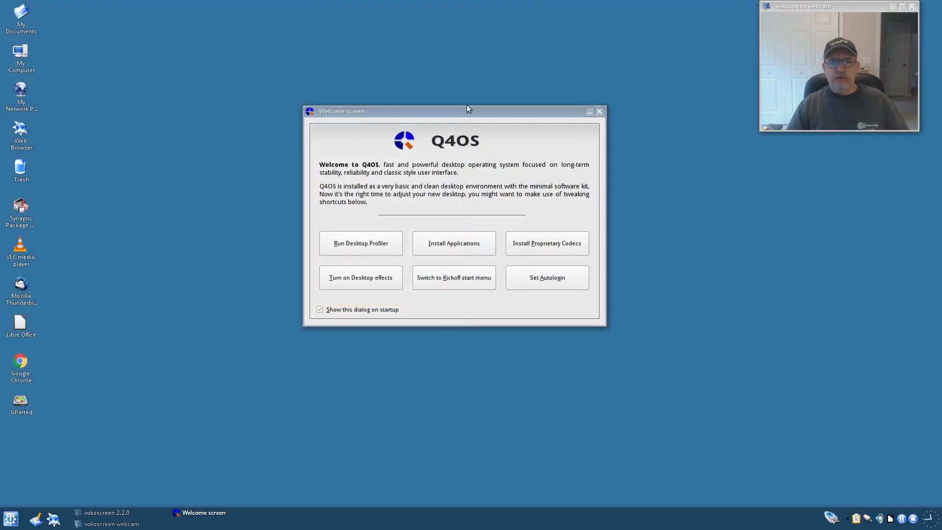
drag(464, 109, 432, 41)
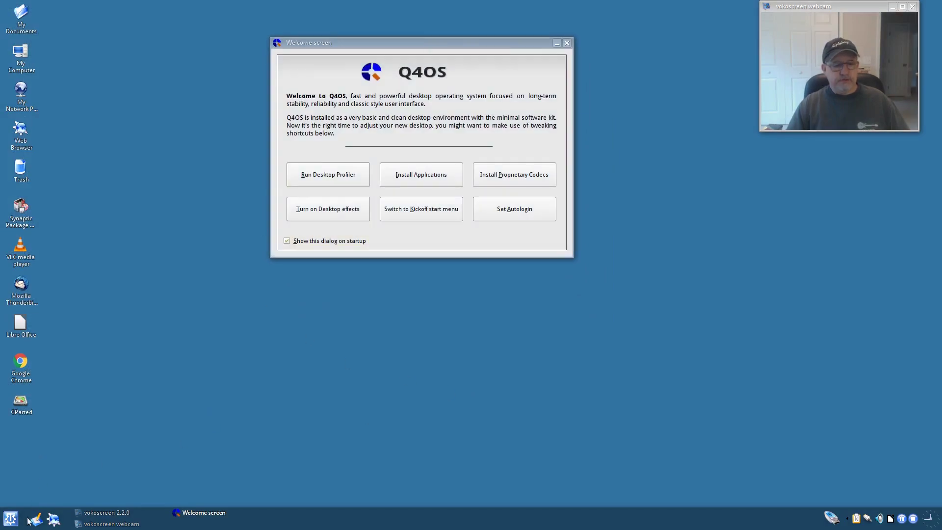
Open the Hardware Device Manager from the Control panel's Peripherals category
click(11, 519)
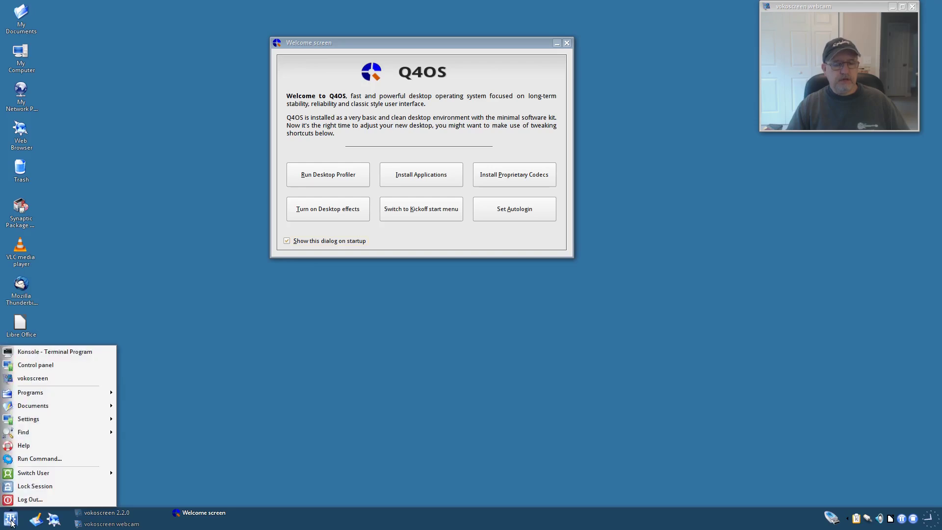
click(34, 364)
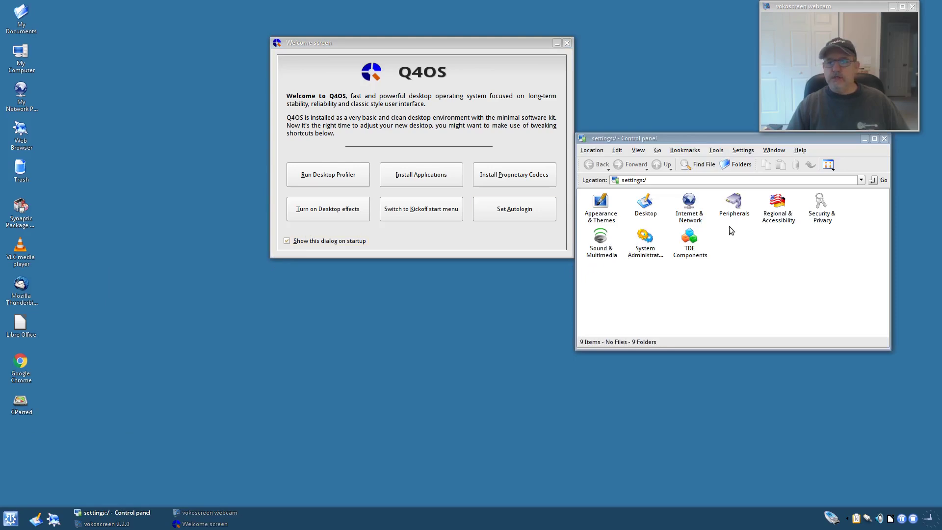
click(735, 210)
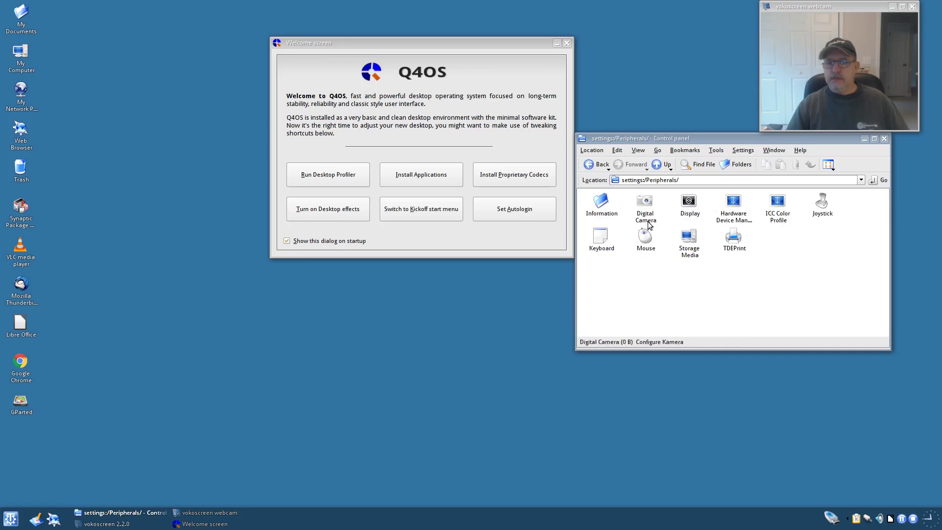
click(731, 215)
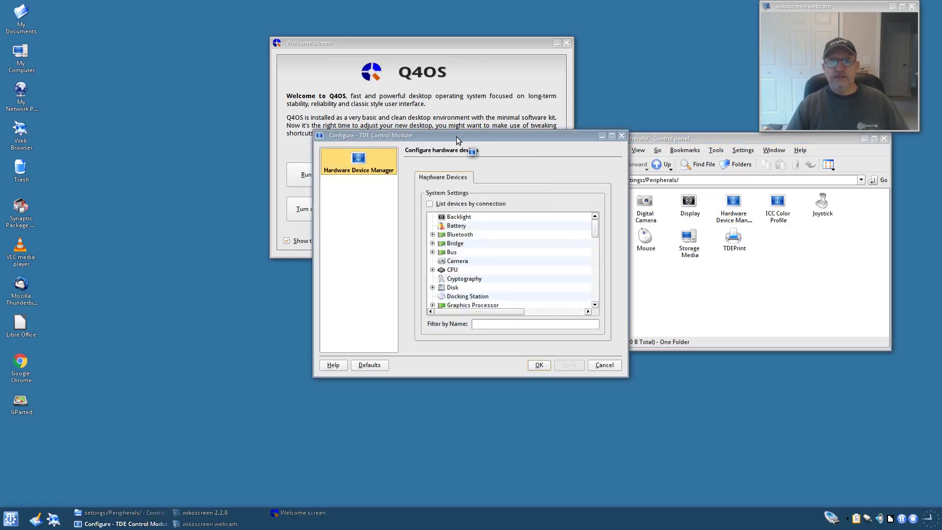
Select the NVIDIA GeForce GT 740 under Graphics Processor, then close the device manager
drag(460, 139, 311, 87)
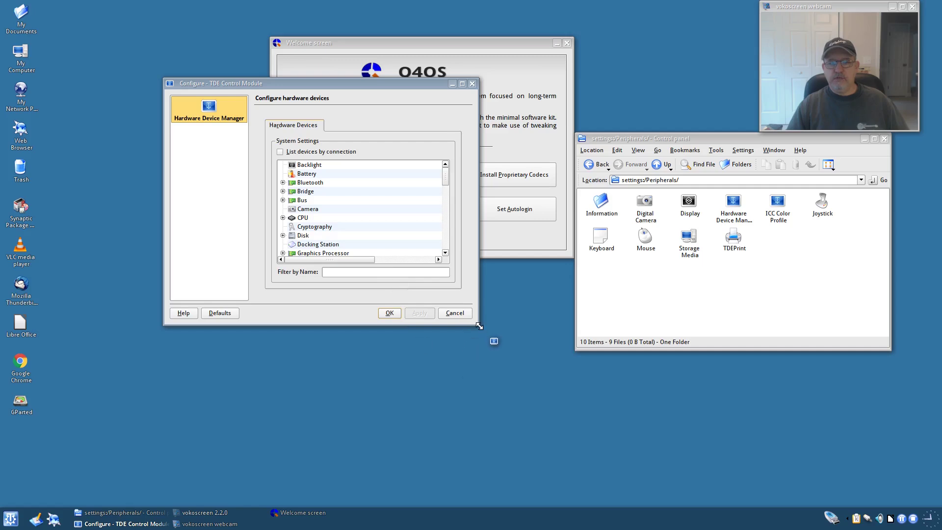
drag(479, 326, 589, 491)
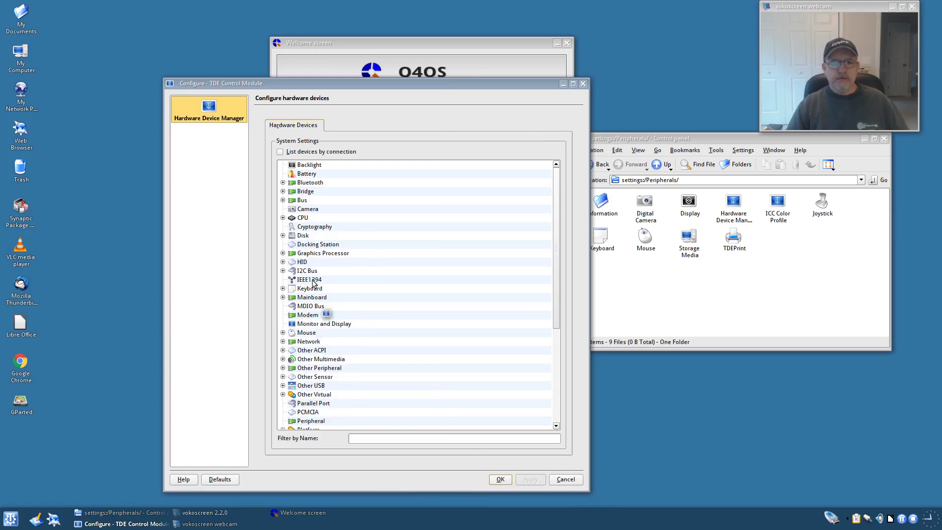
click(283, 253)
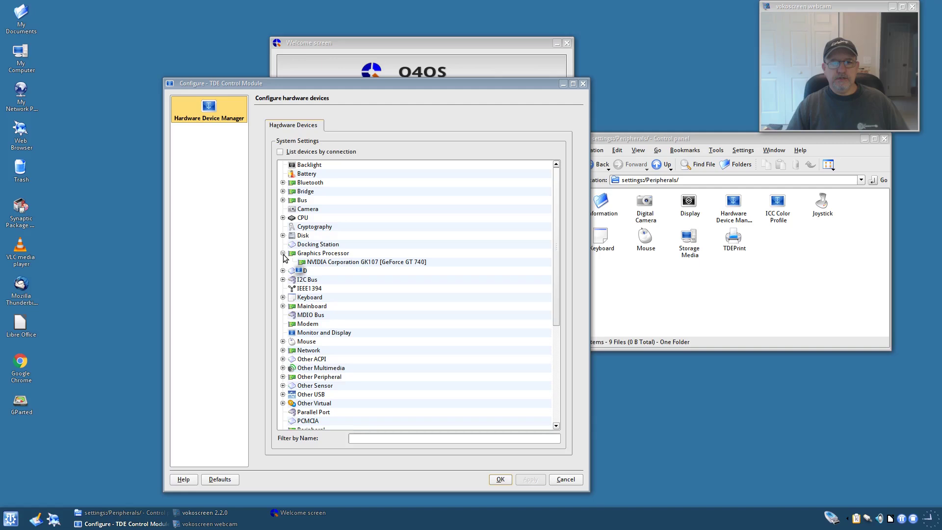
click(352, 264)
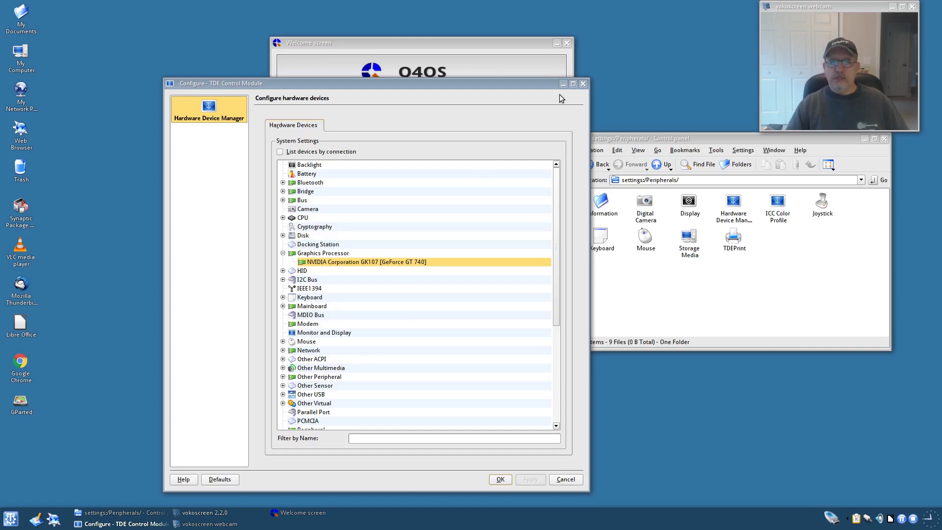
click(584, 85)
Launch NVIDIA X Server Settings from Programs > Accessories > System
click(10, 519)
mouse_move(43, 389)
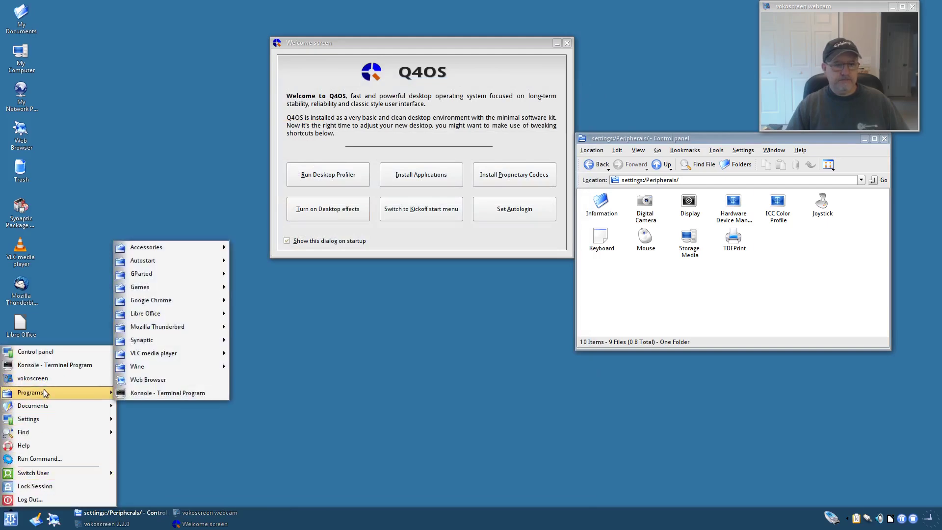
mouse_move(163, 247)
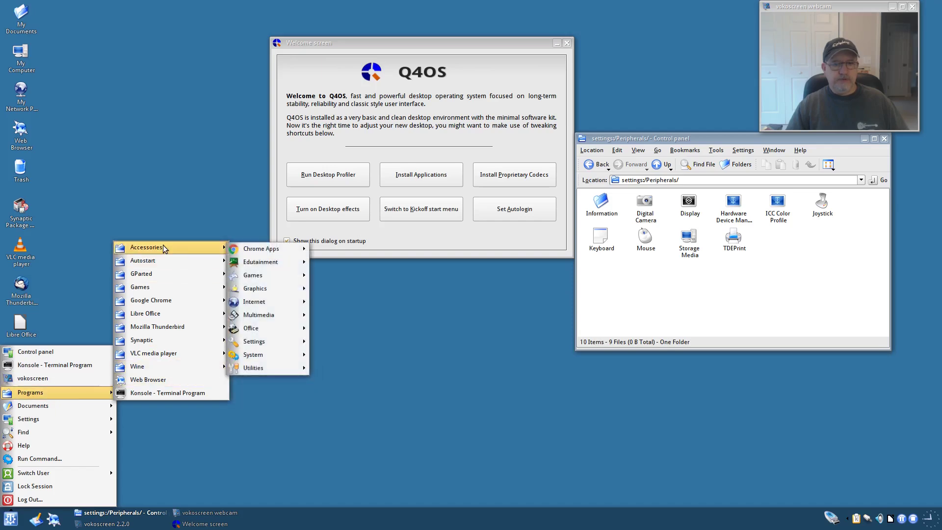
mouse_move(267, 355)
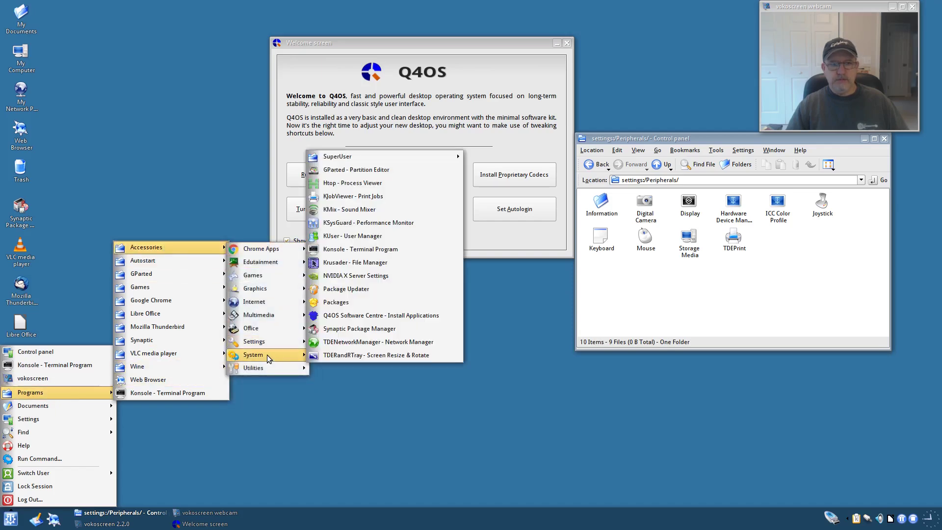
click(349, 276)
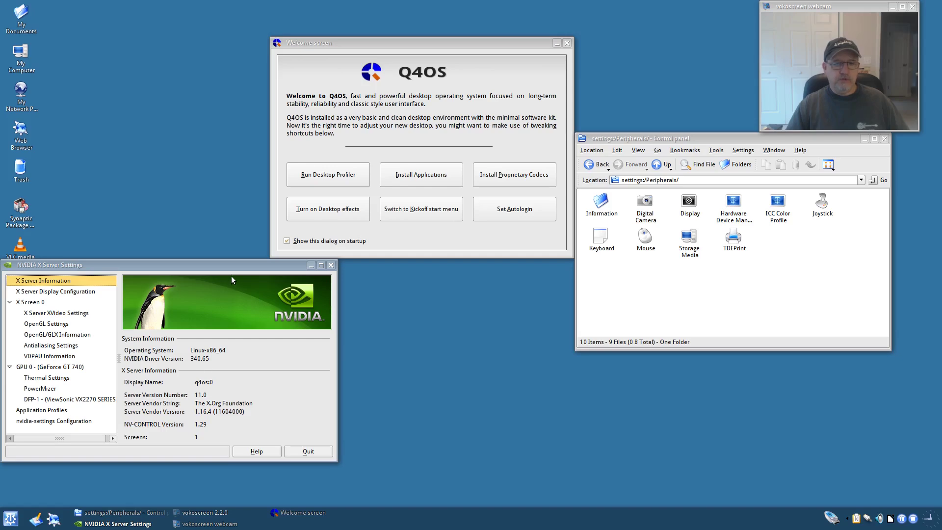
Review driver 340.65 for the GeForce GT 740, then quit NVIDIA X Server Settings
drag(231, 267, 431, 247)
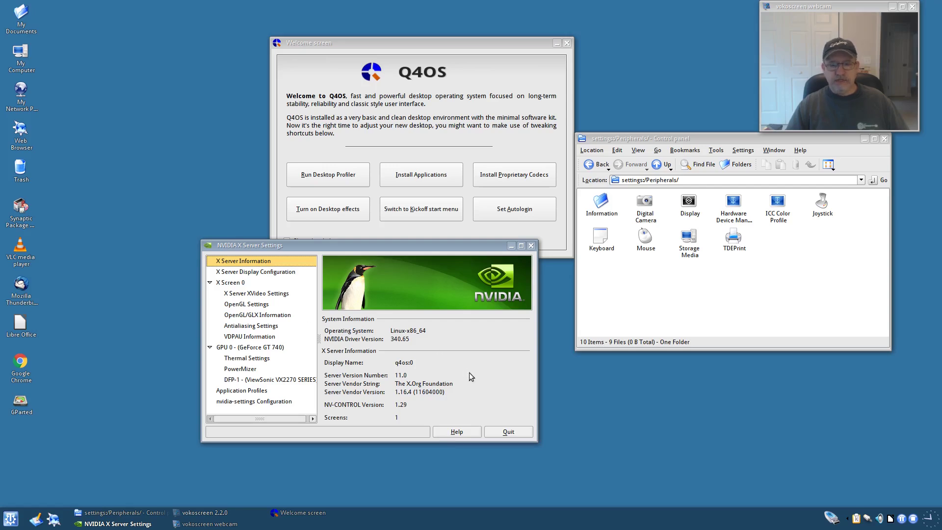
click(503, 432)
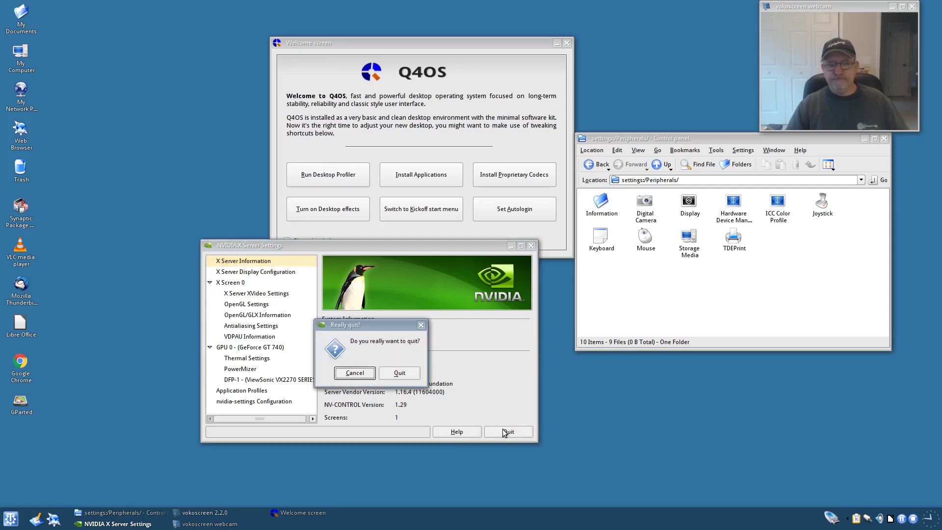
click(403, 382)
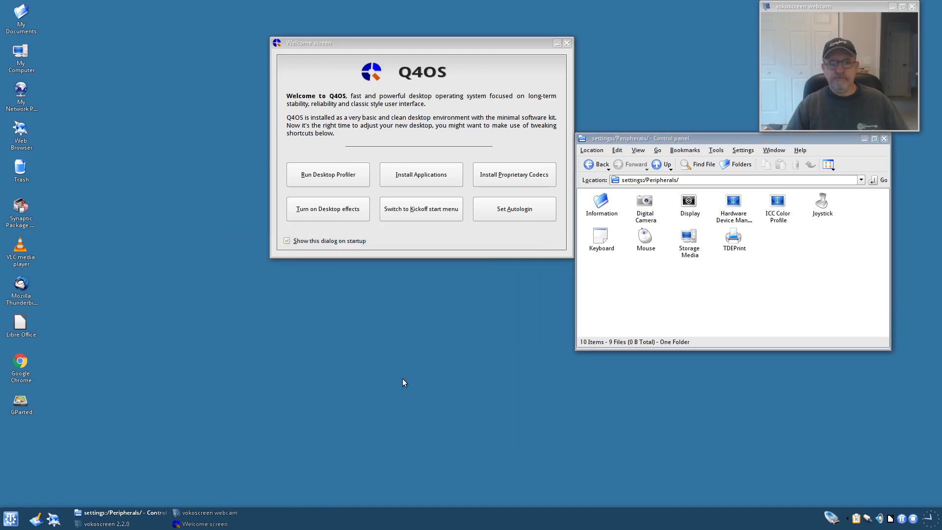
Close the Control panel and turn on desktop effects, acknowledging the next-login notice
click(884, 139)
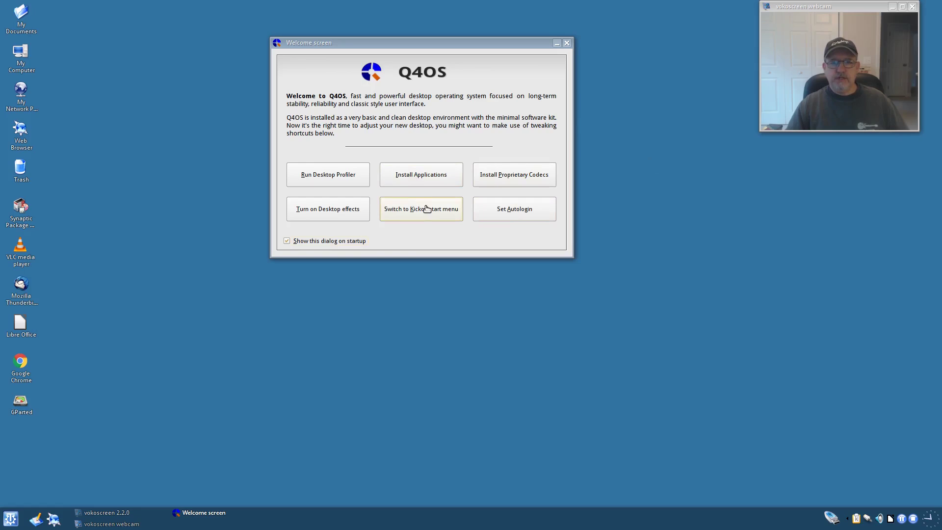
click(333, 210)
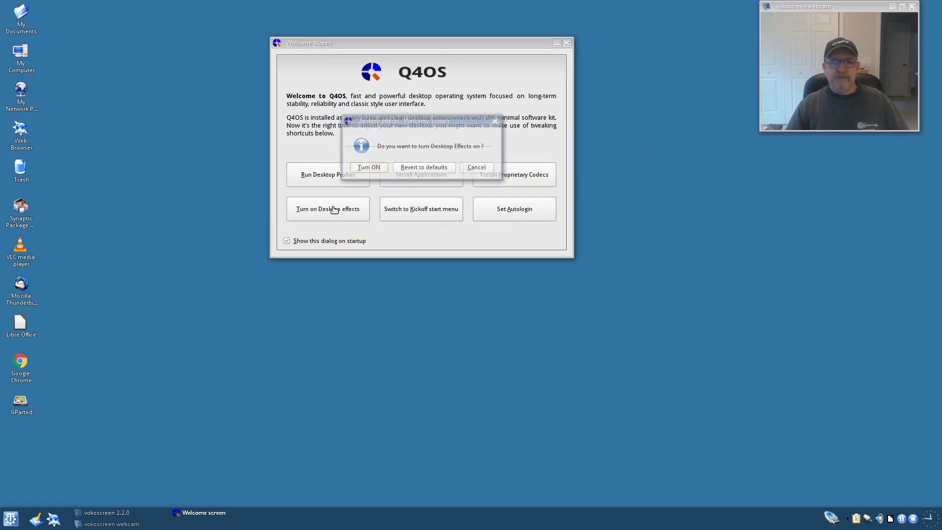
click(379, 168)
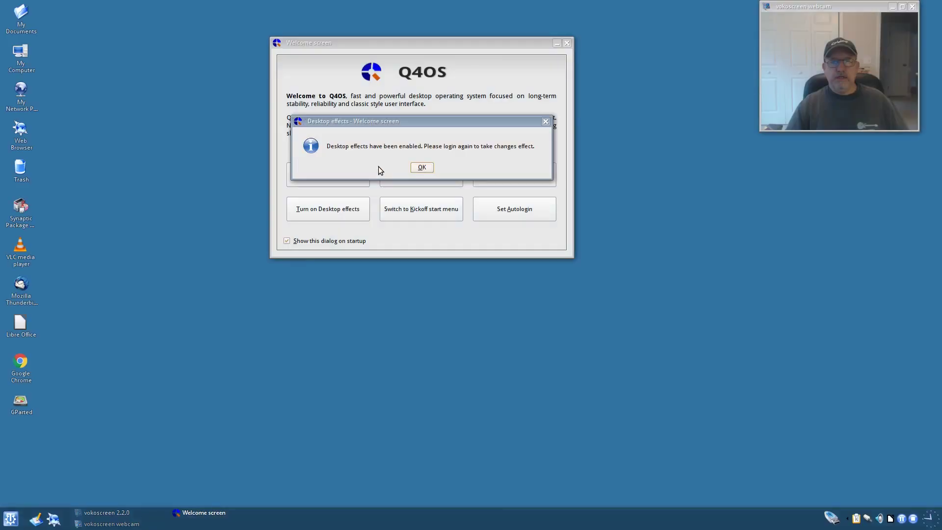
click(428, 168)
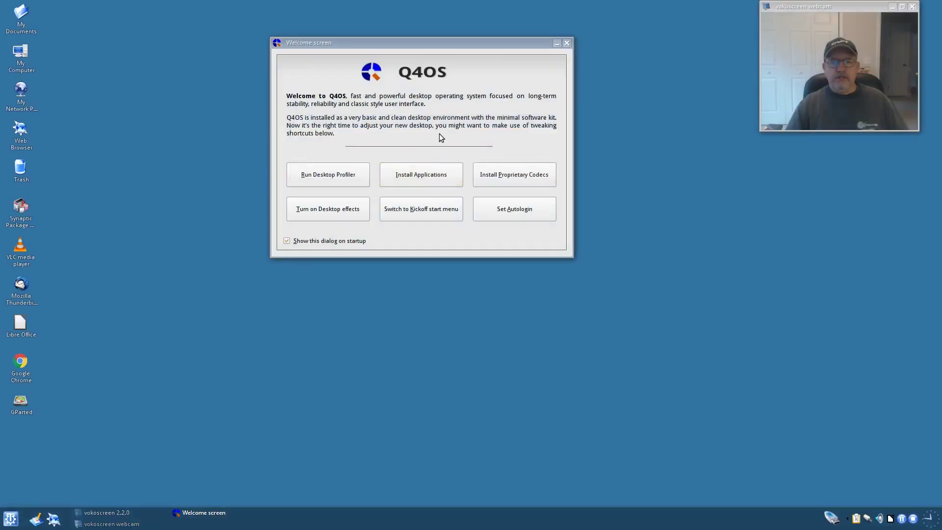
drag(443, 45, 439, 135)
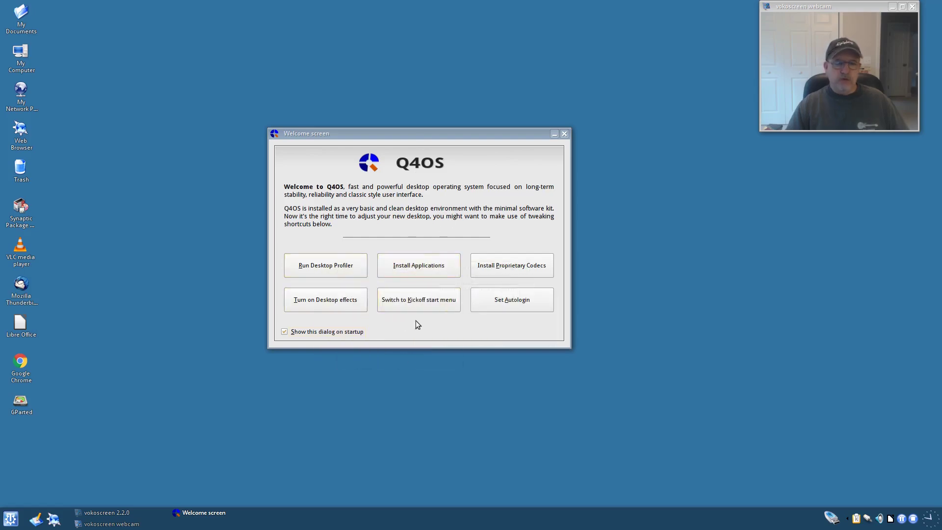
drag(472, 136, 529, 86)
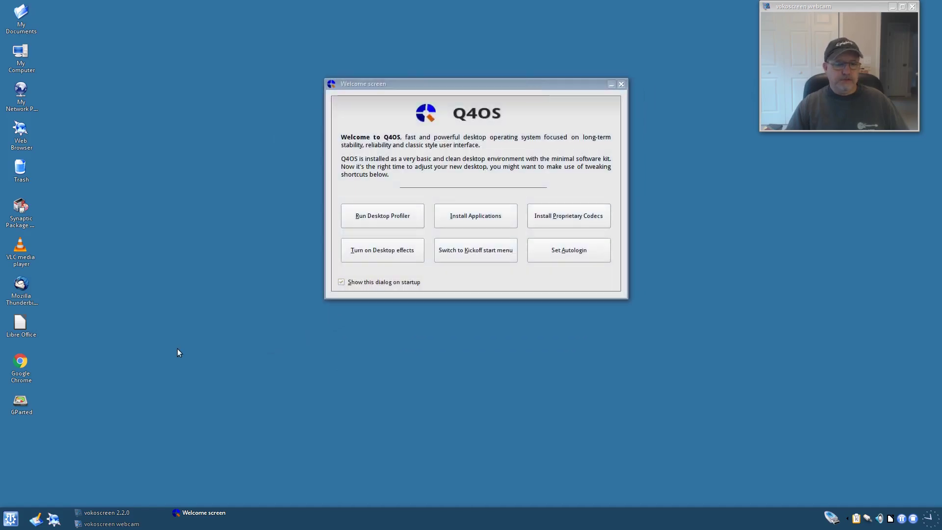
click(11, 518)
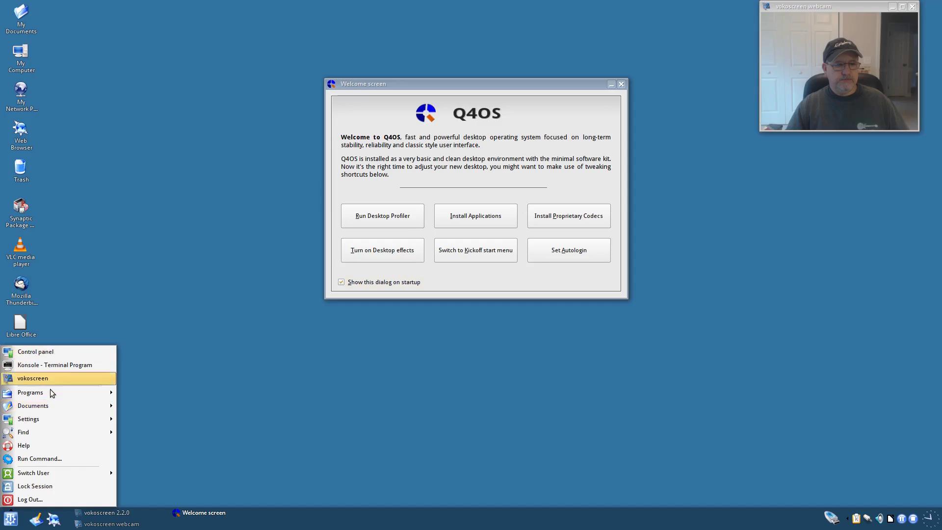
mouse_move(48, 405)
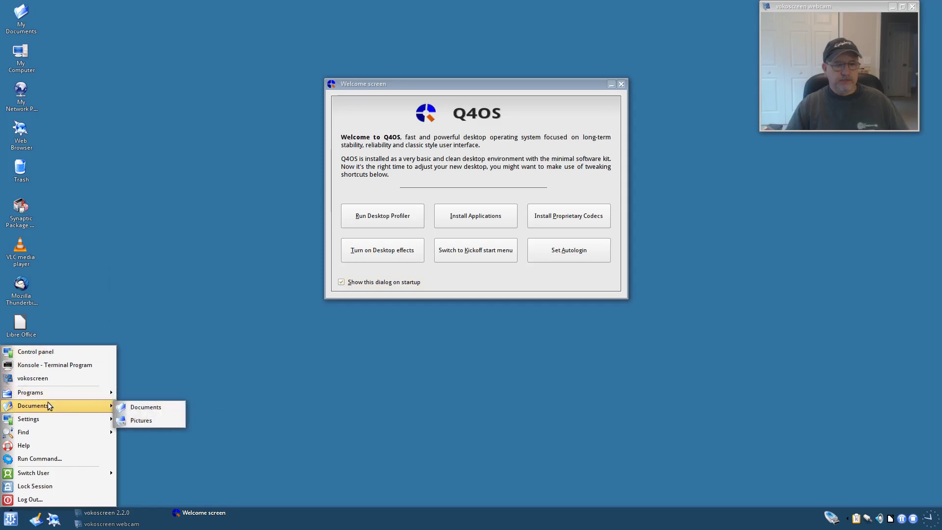
mouse_move(46, 421)
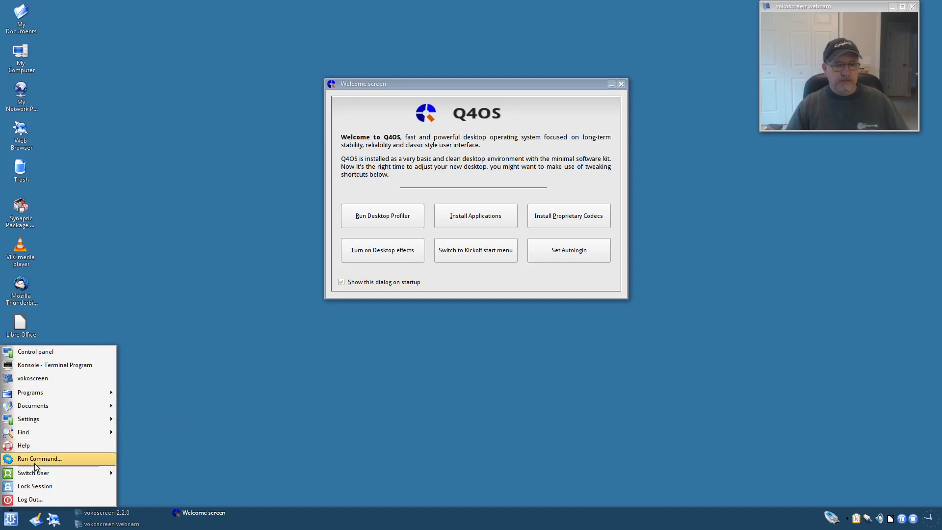
mouse_move(34, 473)
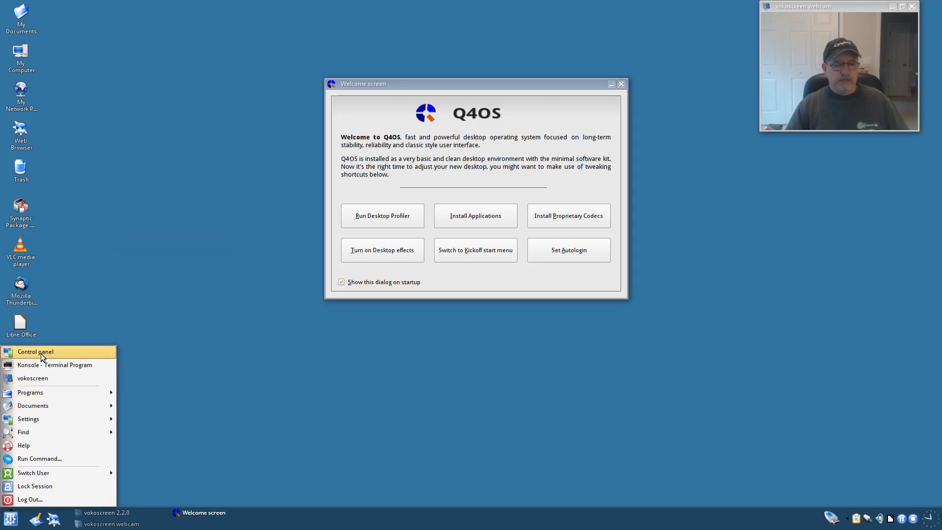
click(196, 364)
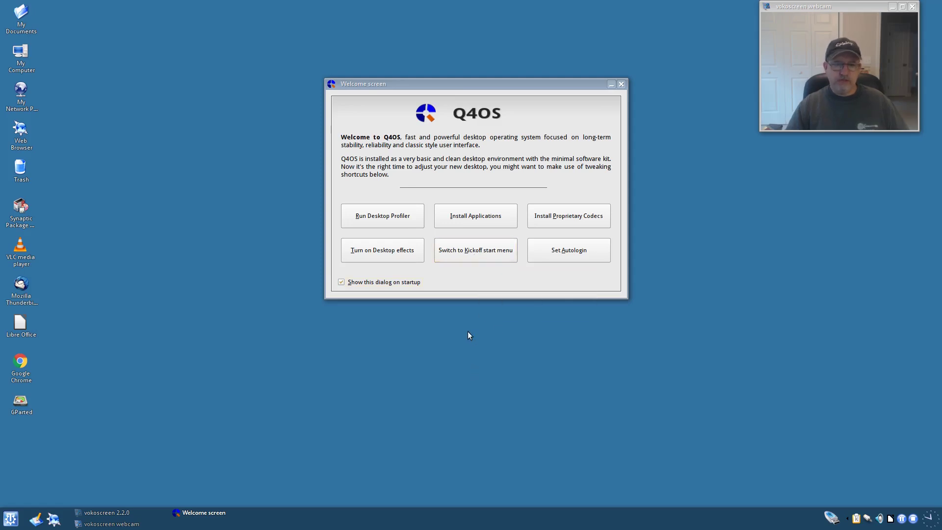
Switch the start menu to the Kickoff style and open the new Kickoff menu
click(470, 253)
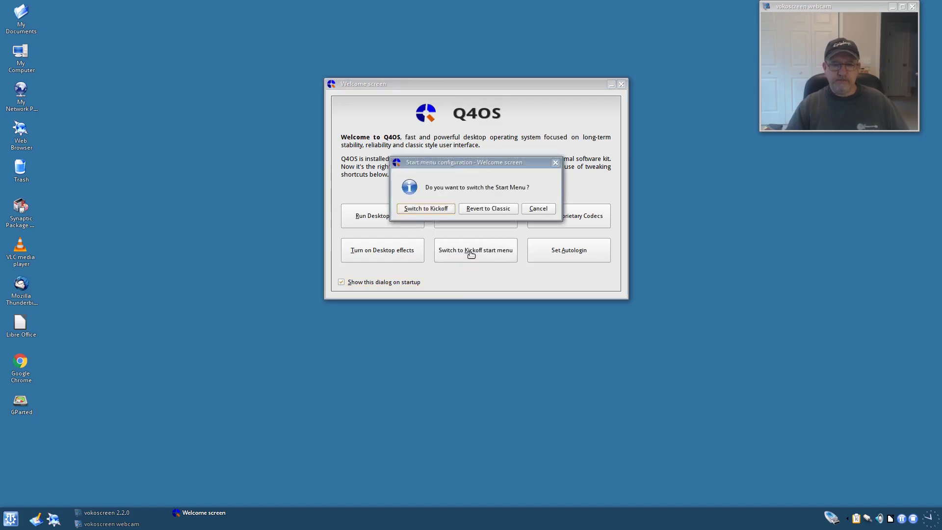
click(435, 210)
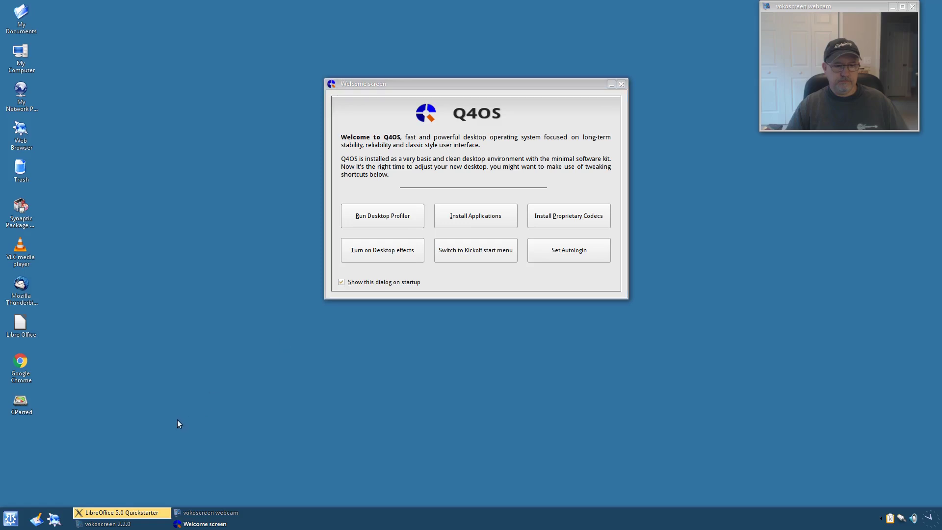
click(11, 519)
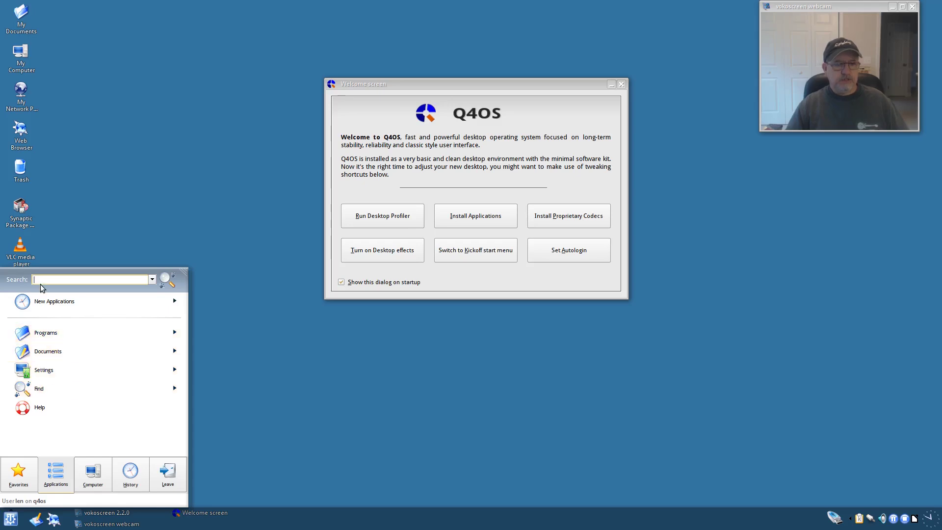
Browse Kickoff's Recently Added, Programs > Games and Favourites views, returning to the categories
click(74, 302)
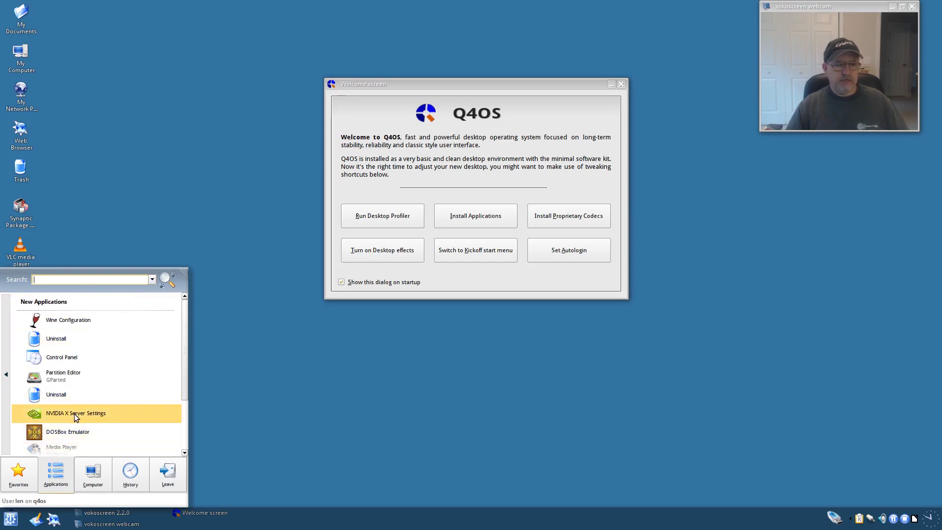
click(6, 375)
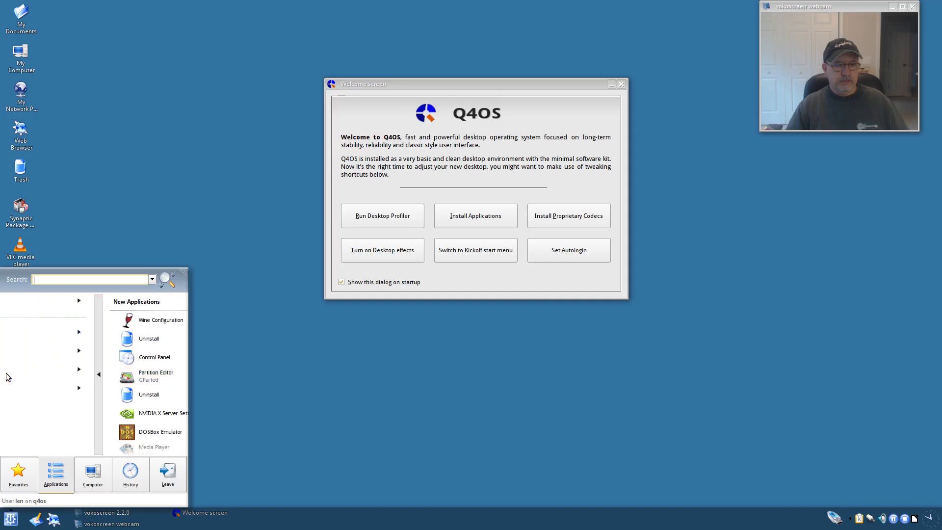
click(43, 335)
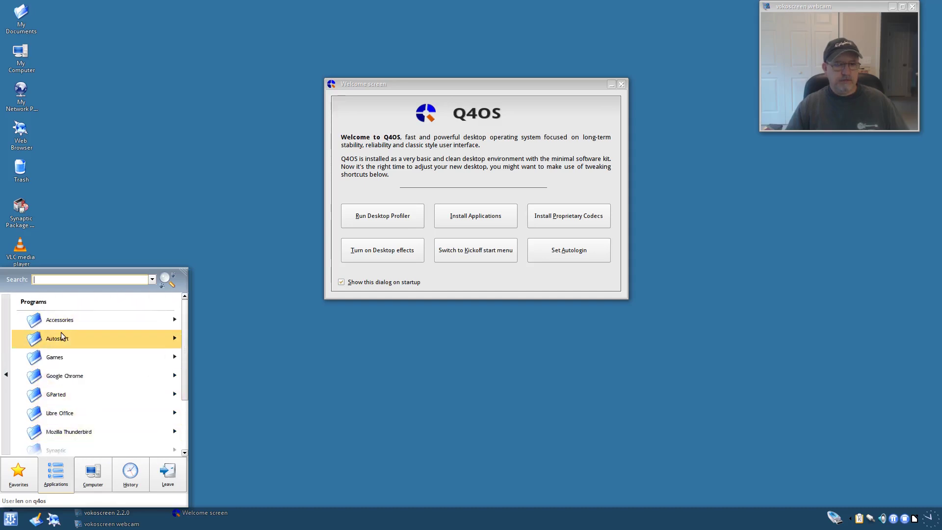
click(57, 358)
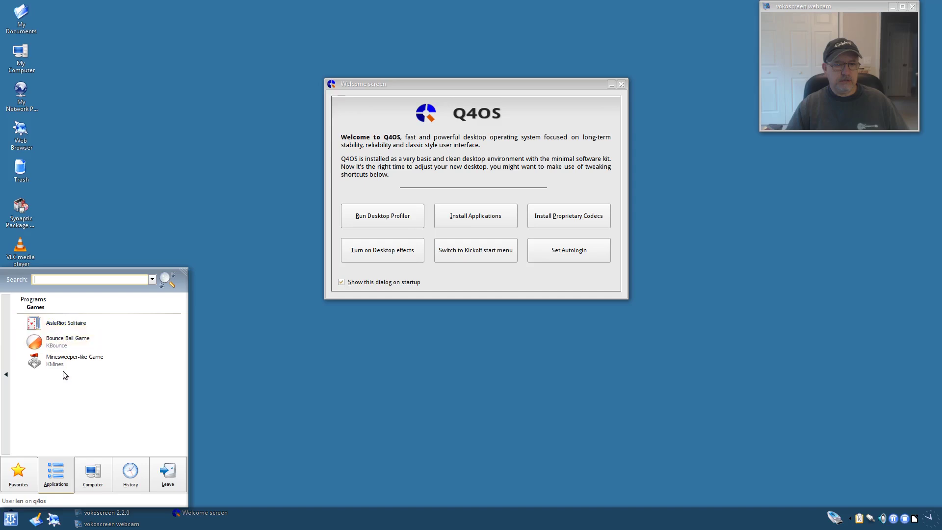
click(7, 375)
click(19, 472)
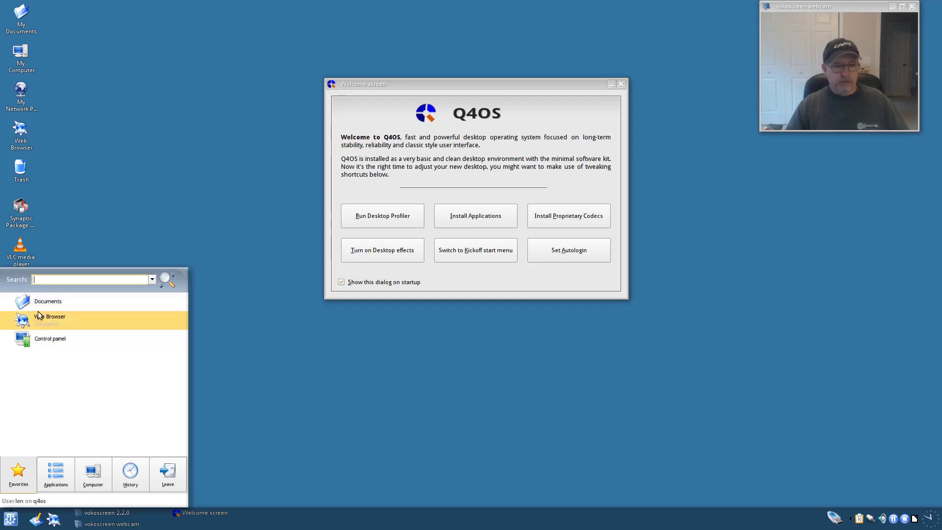
click(57, 474)
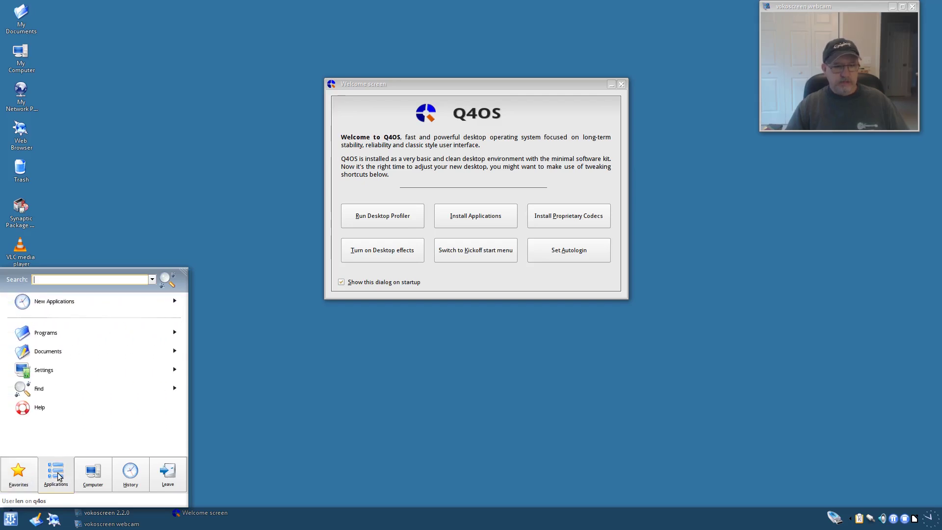
Launch NVIDIA X Server Settings from Programs > Accessories > Settings, move it, then close it
click(64, 332)
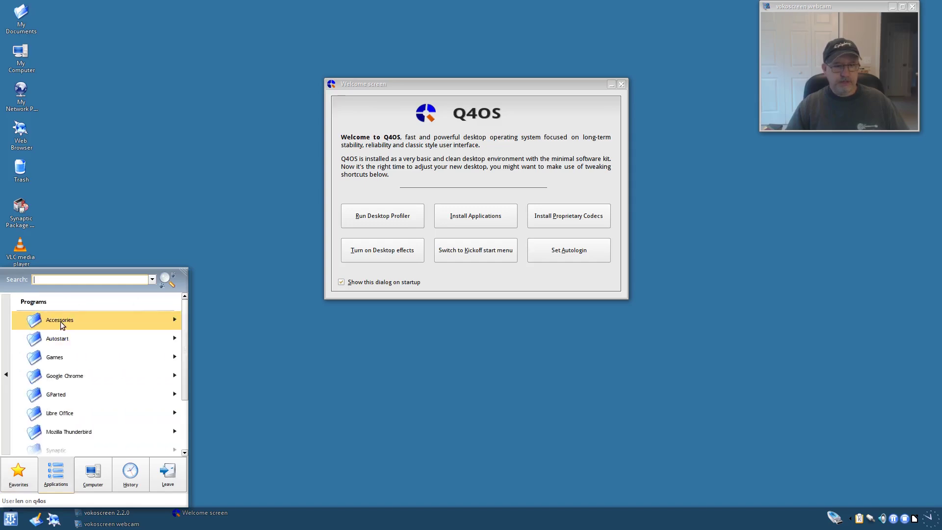
click(64, 320)
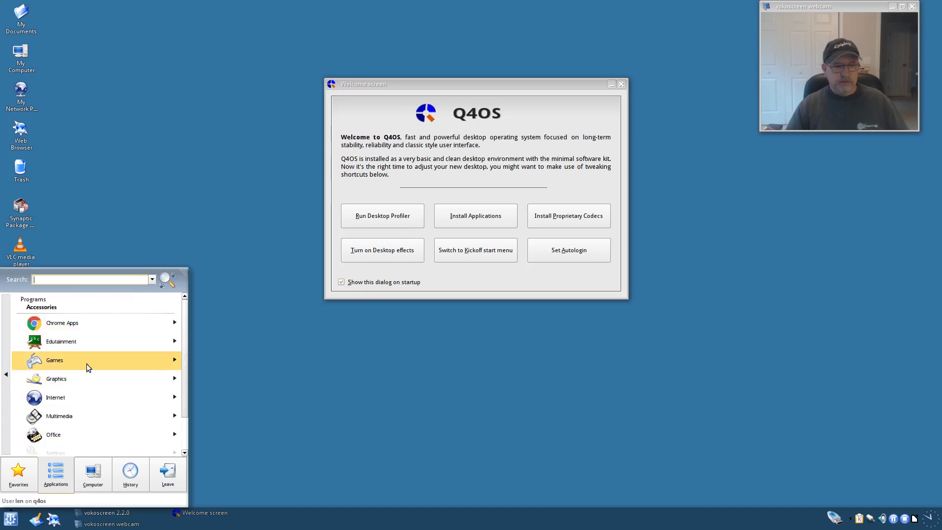
scroll(72, 367, down, 1)
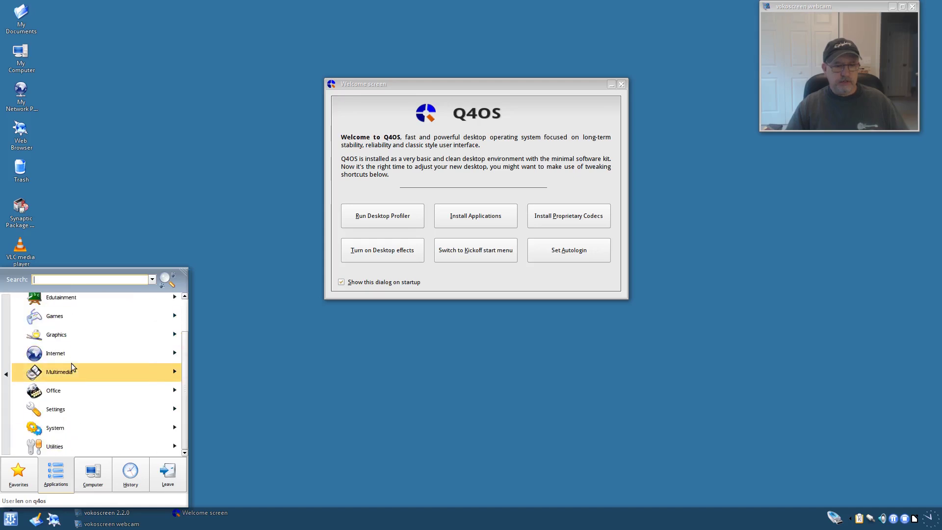
click(62, 413)
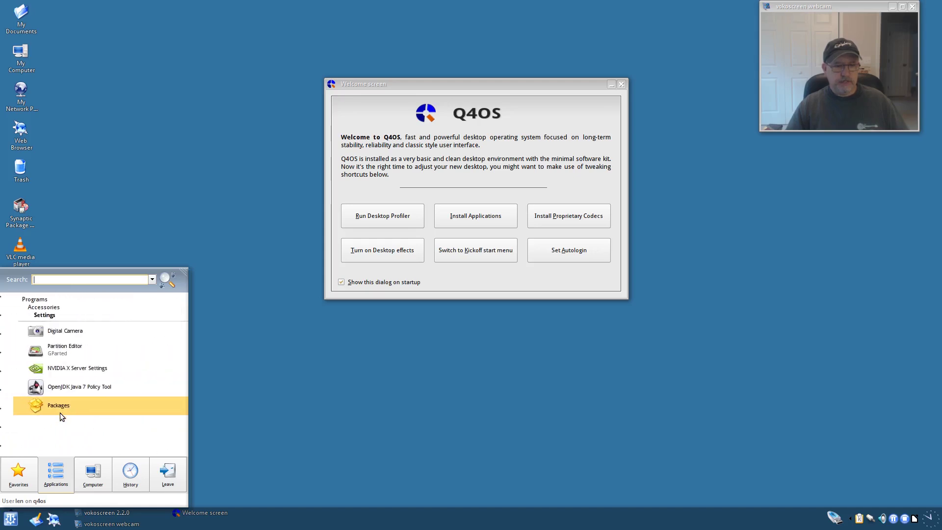
click(64, 366)
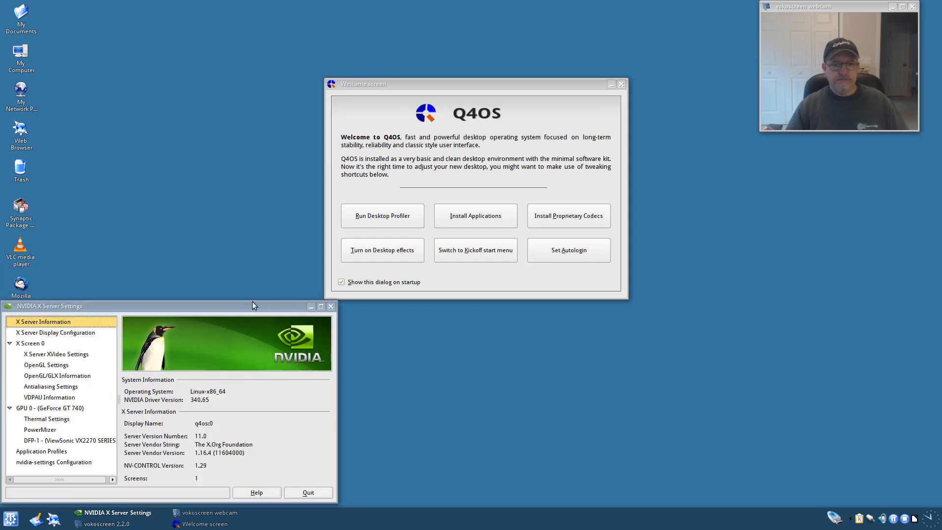
drag(252, 303, 448, 283)
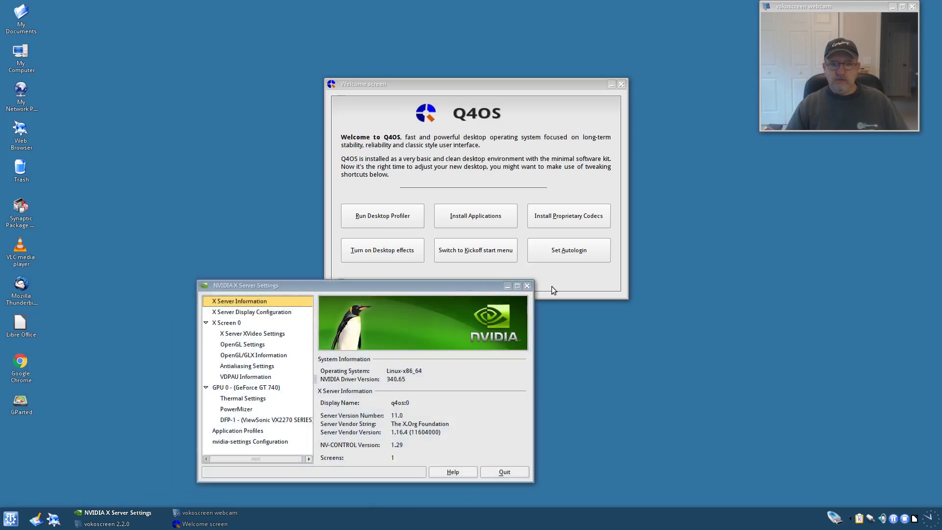
click(527, 285)
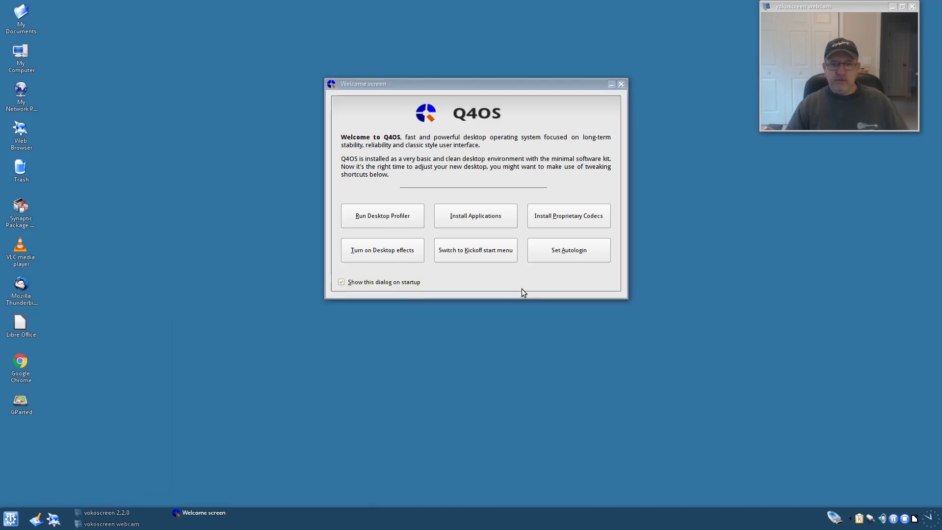
Switch the start menu from Kickoff back to the Classic style, confirm, and open the classic K menu
click(10, 519)
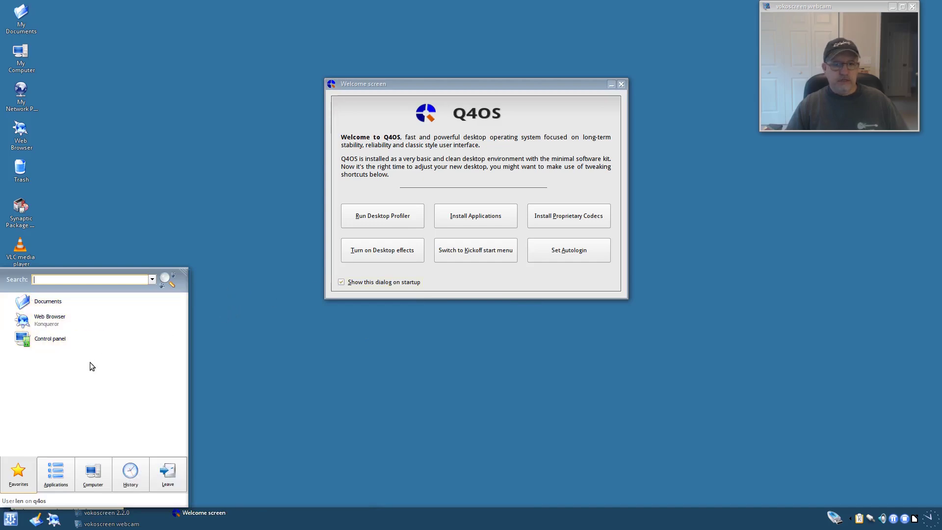
click(396, 345)
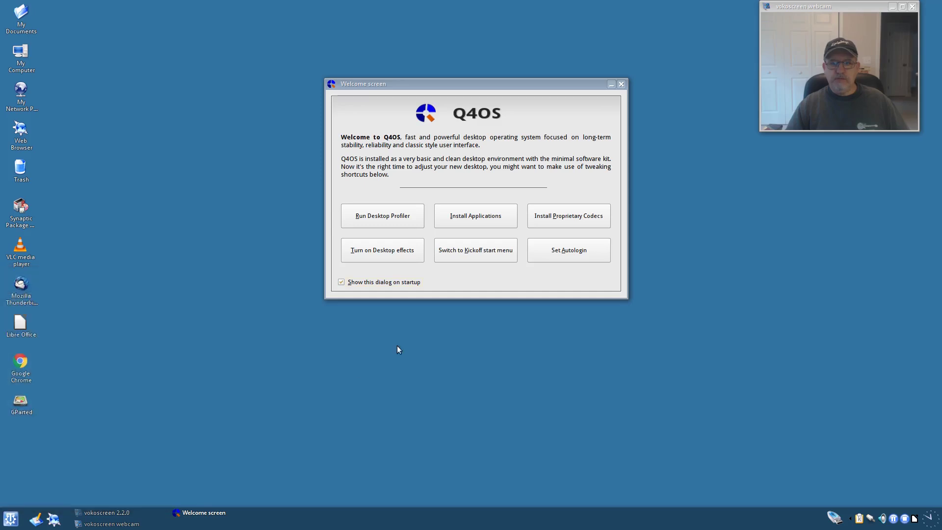
click(481, 256)
click(492, 211)
click(482, 211)
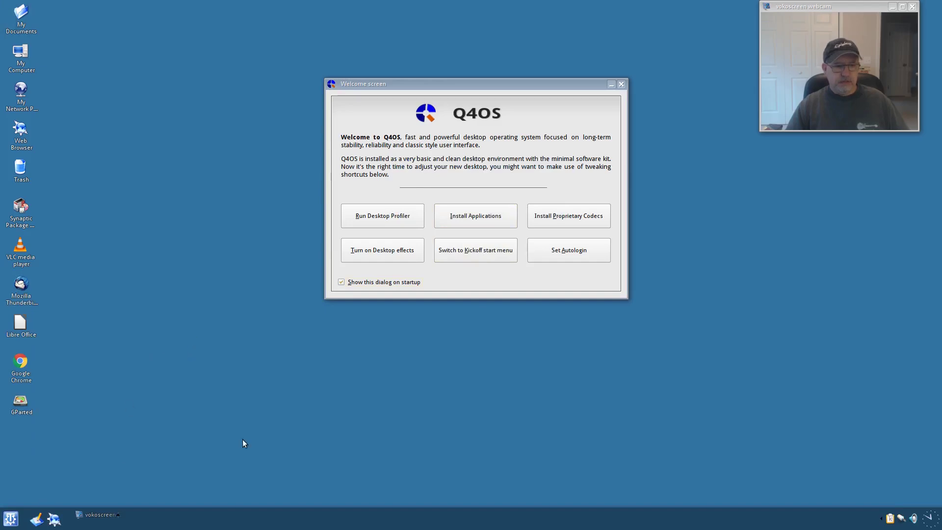
click(406, 387)
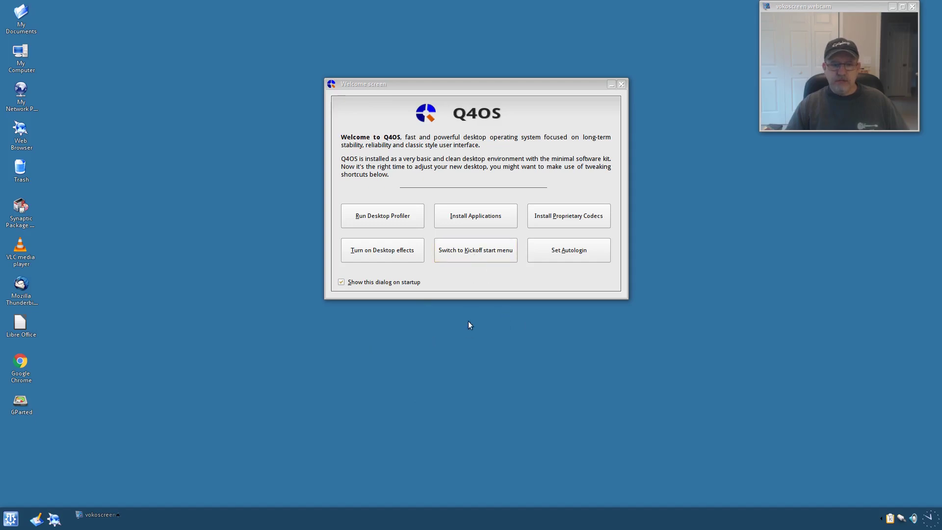
click(11, 521)
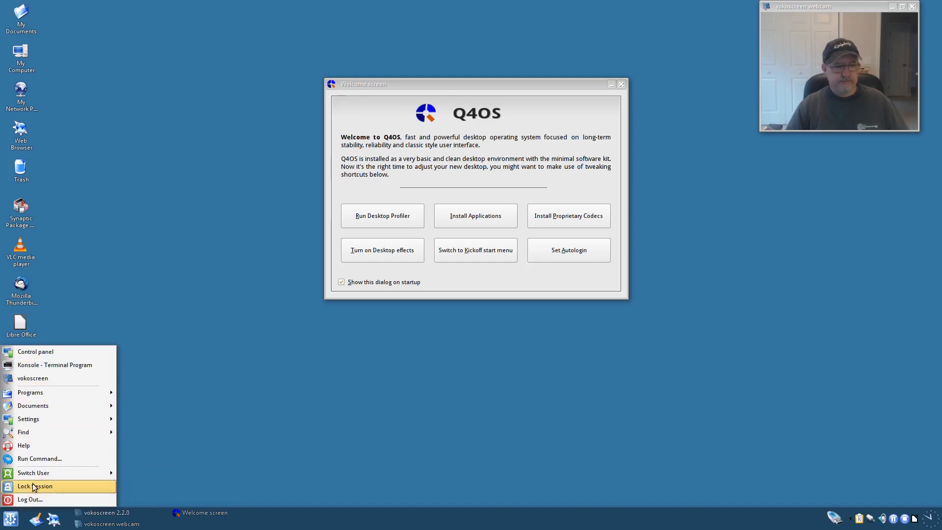
Start LibreOffice Base from Programs > LibreOffice, then cancel its Database Wizard
mouse_move(34, 394)
mouse_move(143, 338)
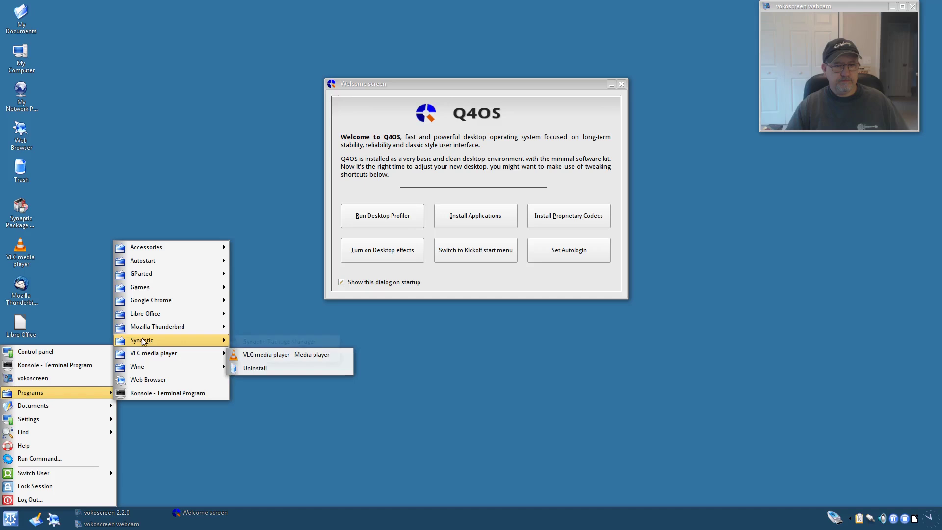
mouse_move(145, 313)
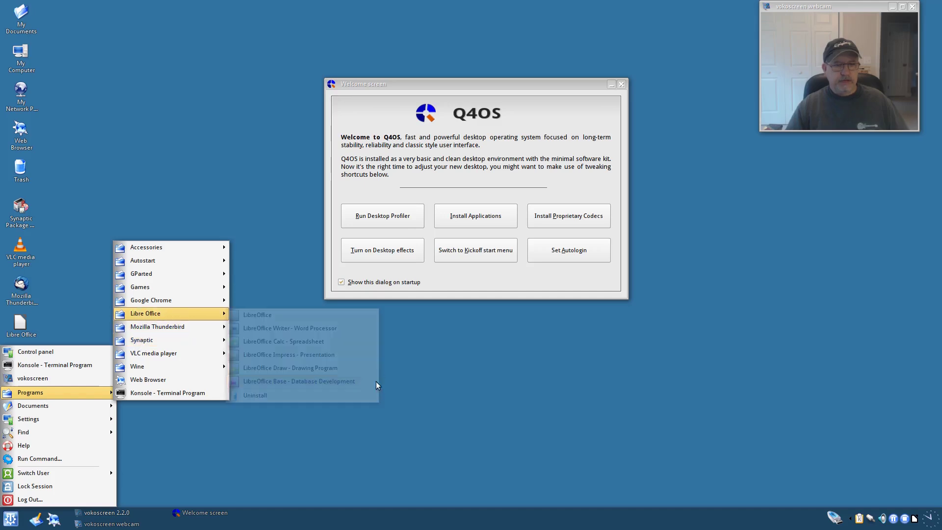
click(373, 381)
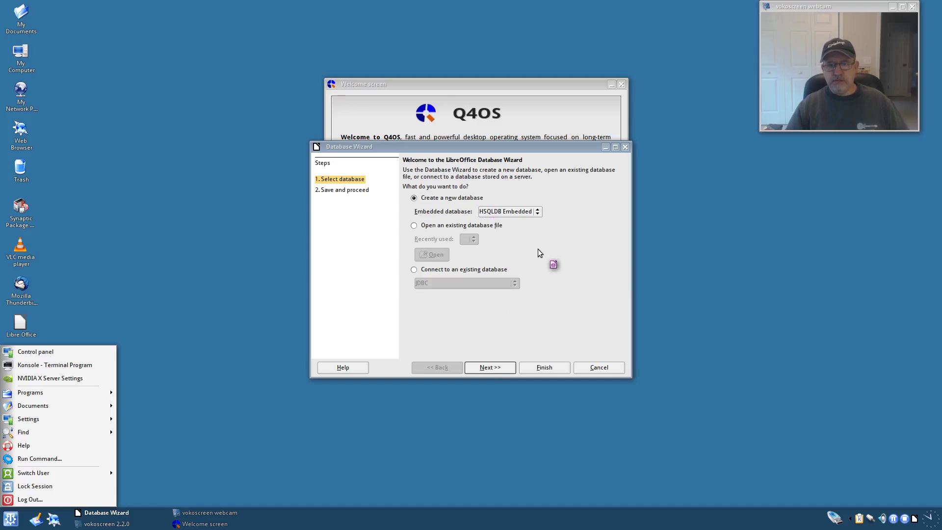
click(589, 366)
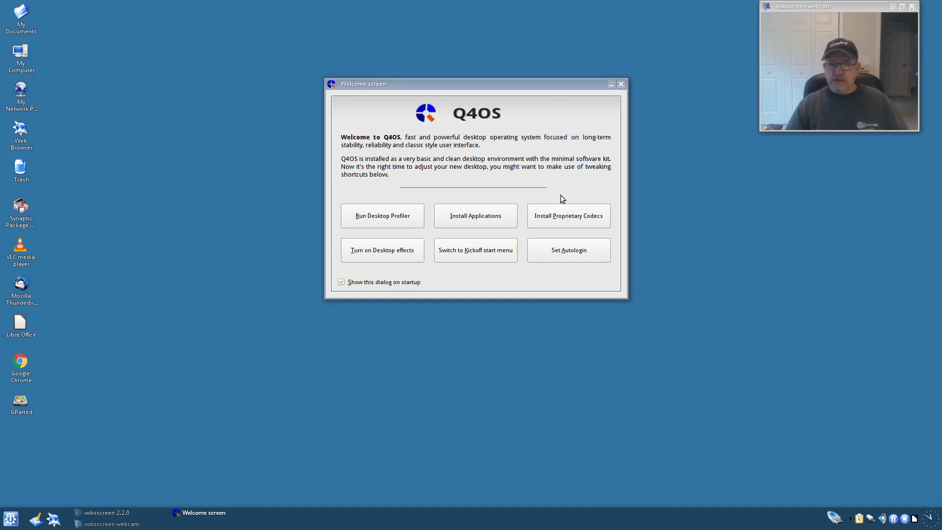
Shift the Welcome screen up and left, then minimise it to the taskbar
drag(534, 86, 493, 47)
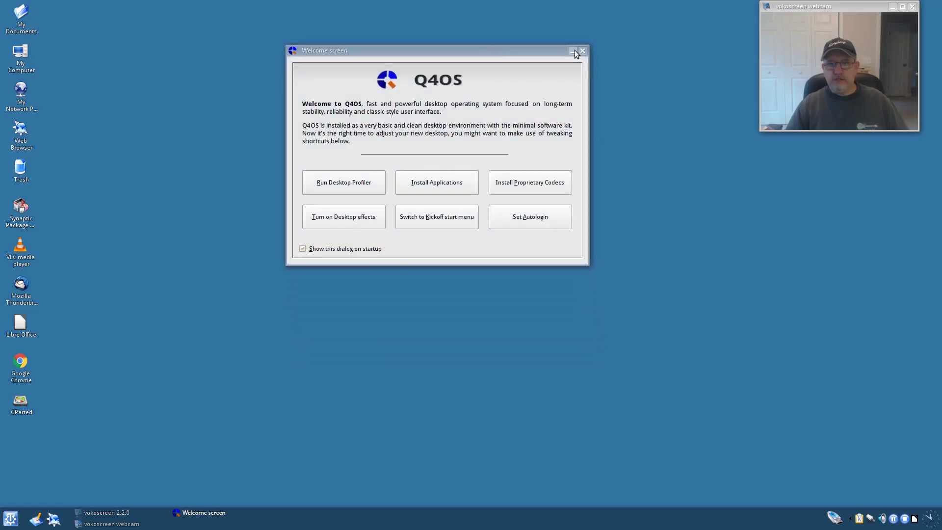
click(573, 51)
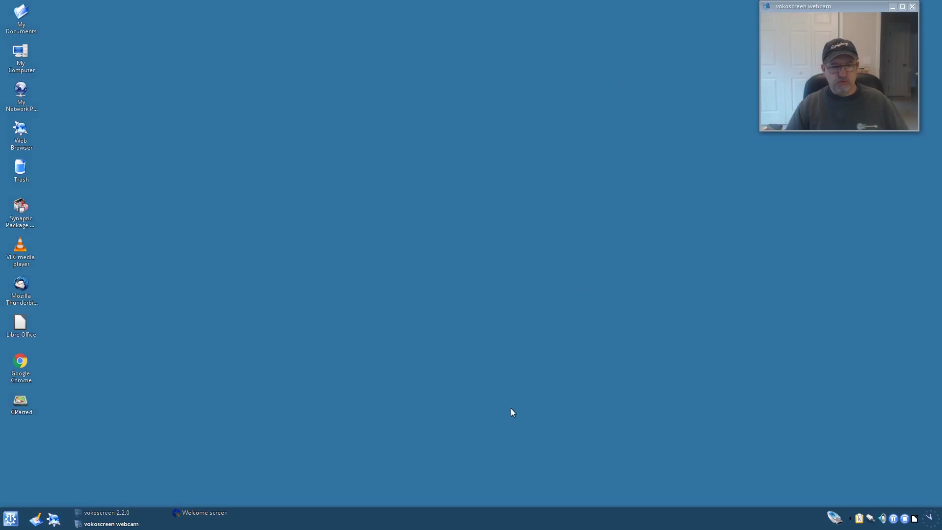
click(402, 416)
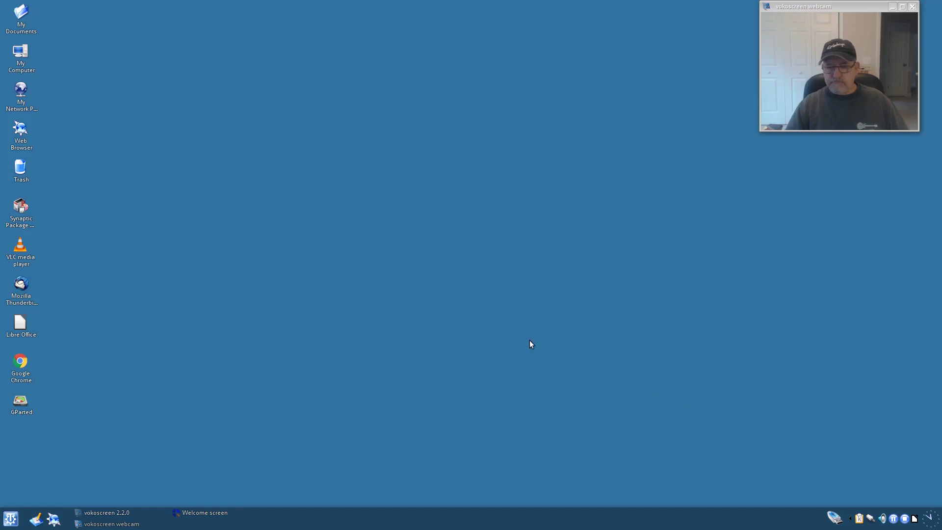